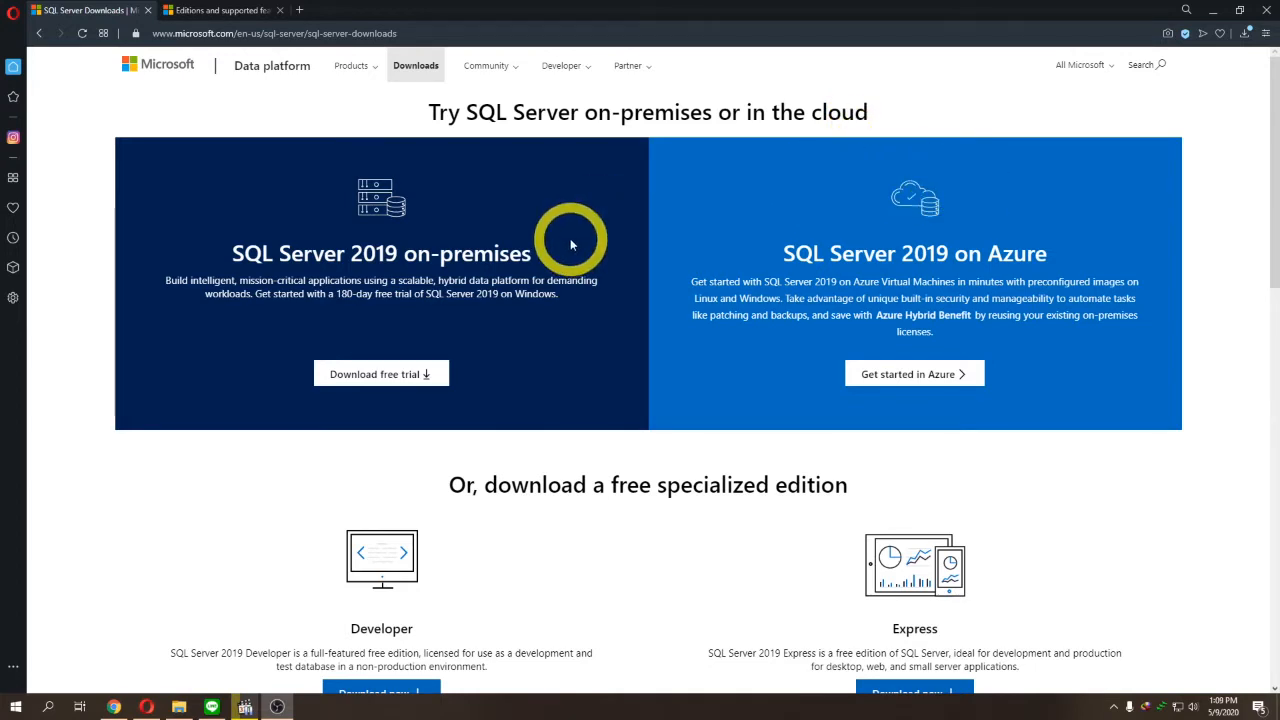
Review the SQL Server 2019 download options and the table of SQL Server editions in the documentation
{"action": "scroll", "coordinate": [570, 243], "scroll_direction": "down", "scroll_amount": 2}
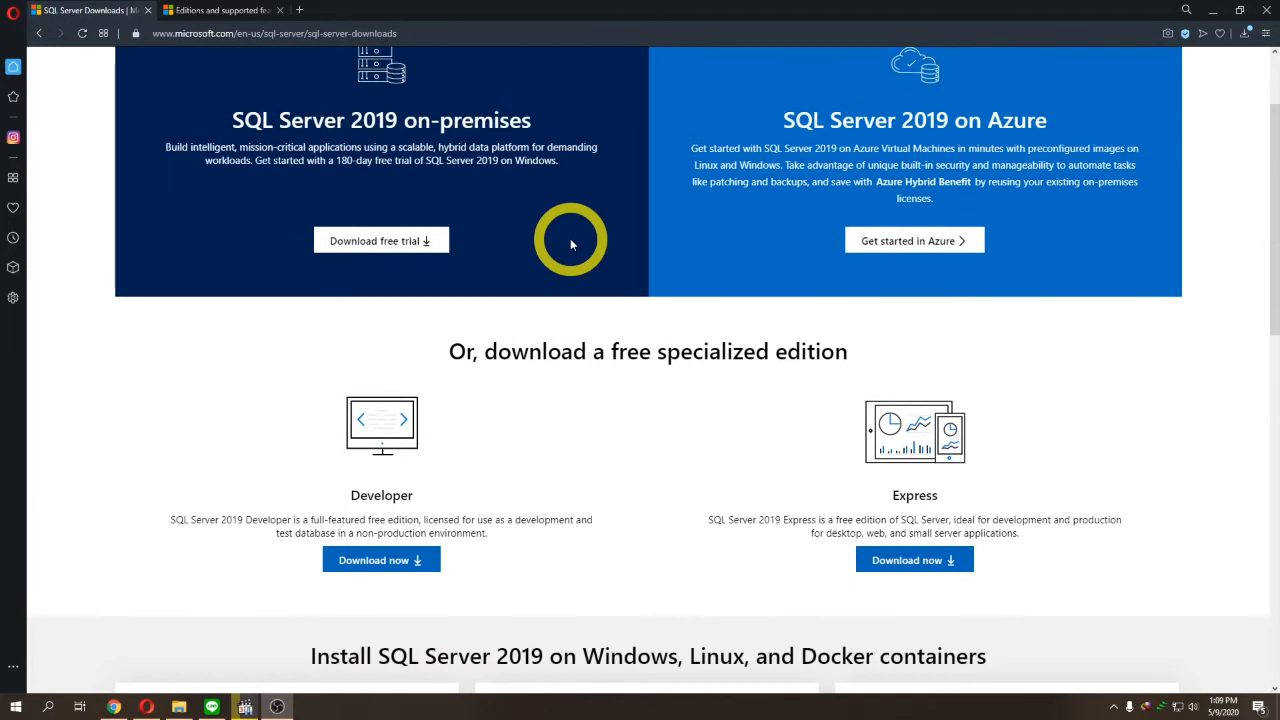
{"action": "scroll", "coordinate": [570, 243], "scroll_direction": "up", "scroll_amount": 2}
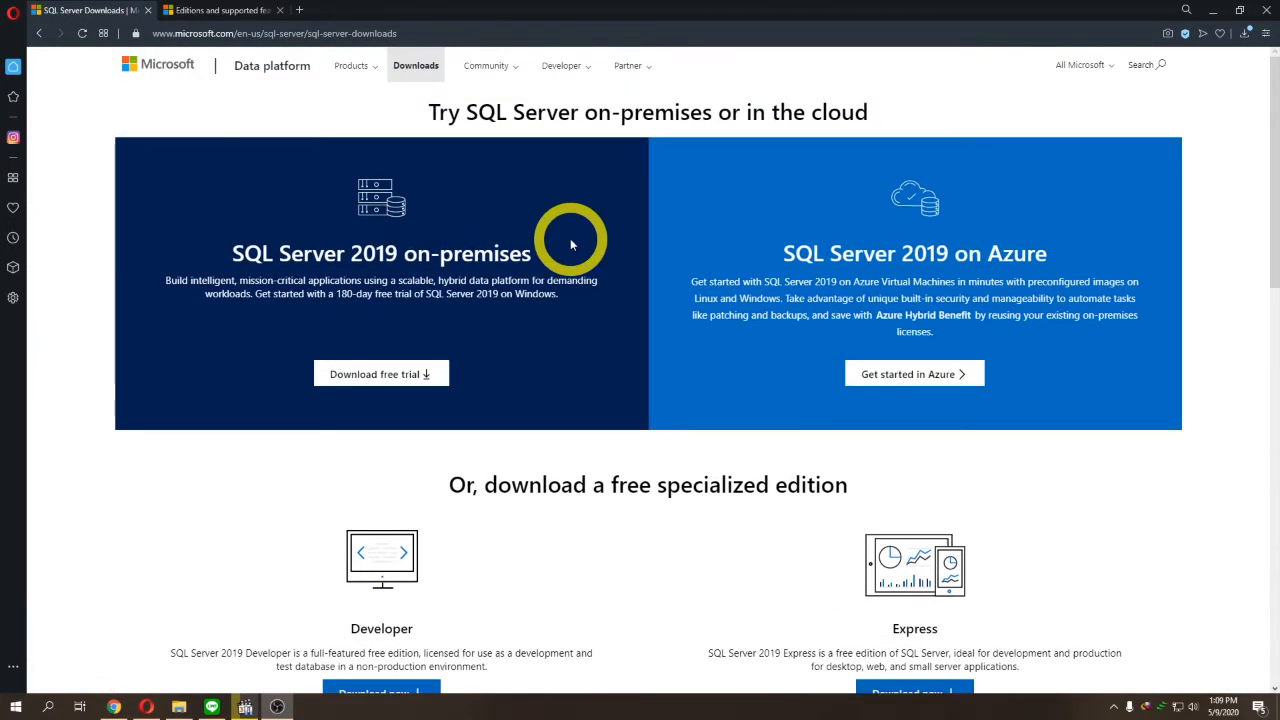
{"action": "scroll", "coordinate": [571, 244], "scroll_direction": "down", "scroll_amount": 1}
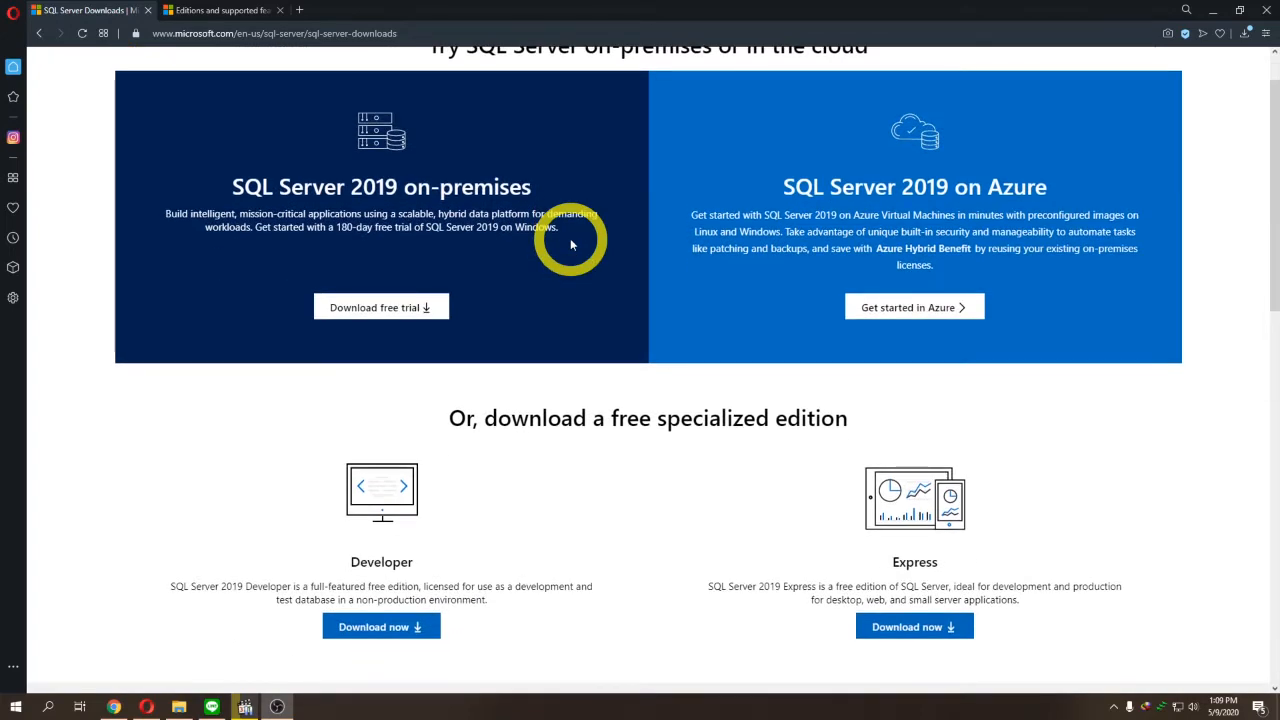
{"action": "scroll", "coordinate": [571, 244], "scroll_direction": "up", "scroll_amount": 1}
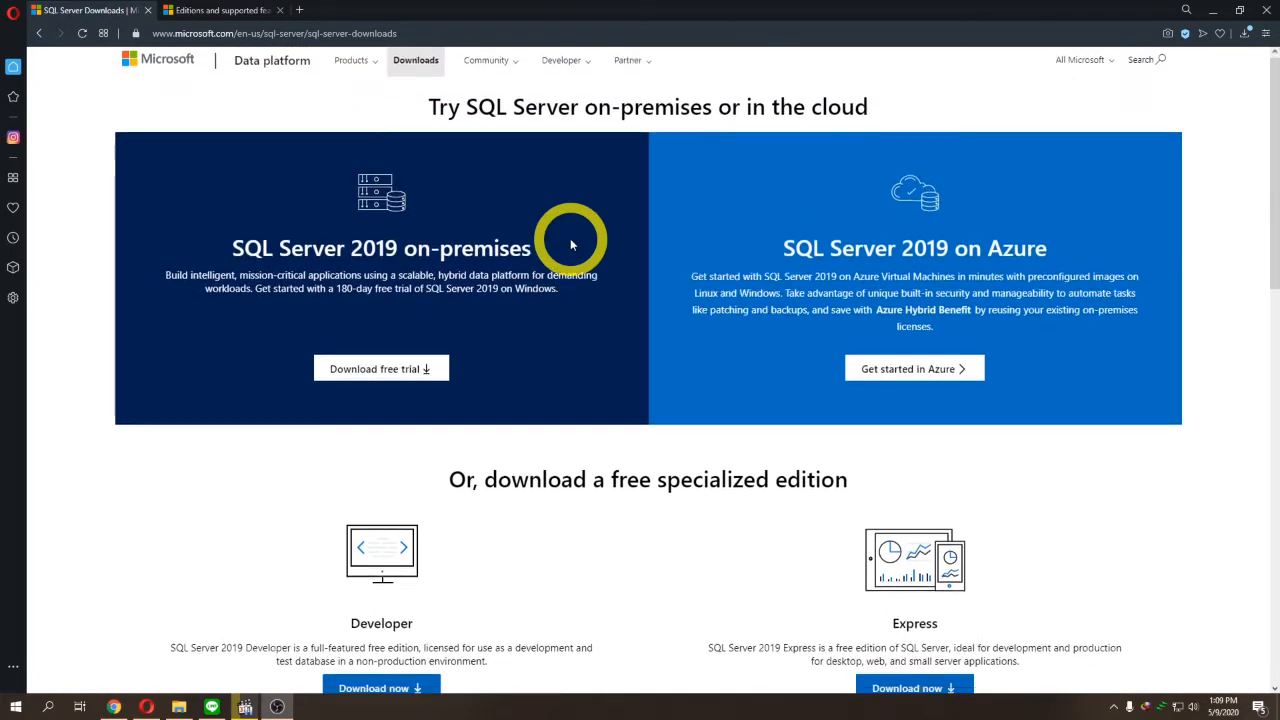
{"action": "scroll", "coordinate": [570, 243], "scroll_direction": "down", "scroll_amount": 2}
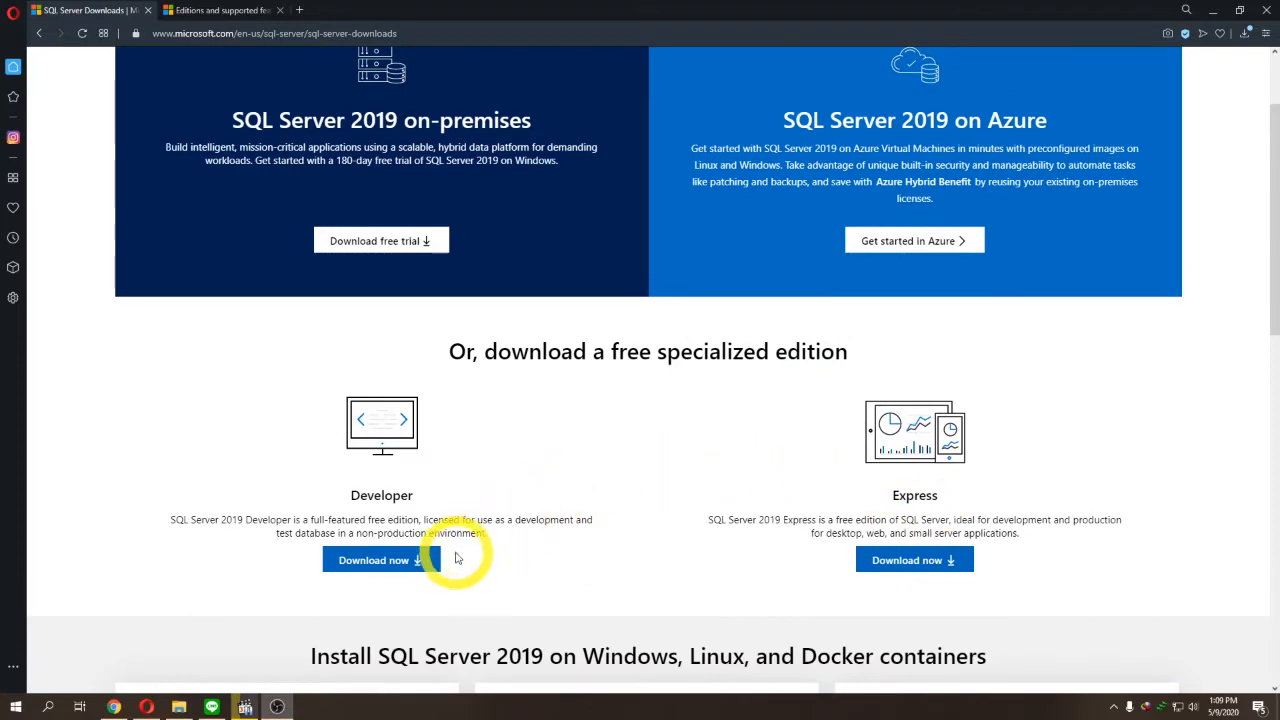
{"action": "scroll", "coordinate": [503, 529], "scroll_direction": "down", "scroll_amount": 2}
{"action": "scroll", "coordinate": [505, 524], "scroll_direction": "up", "scroll_amount": 3}
{"action": "scroll", "coordinate": [505, 524], "scroll_direction": "up", "scroll_amount": 2}
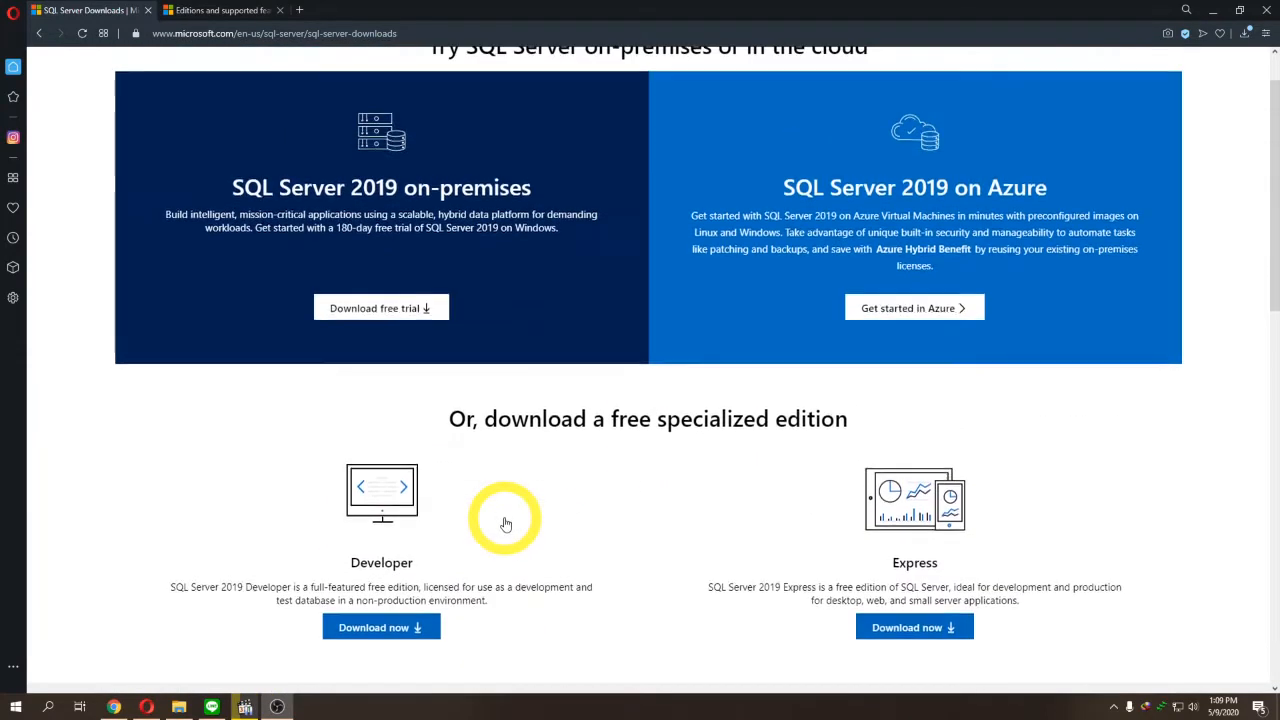
{"action": "scroll", "coordinate": [505, 524], "scroll_direction": "down", "scroll_amount": 1}
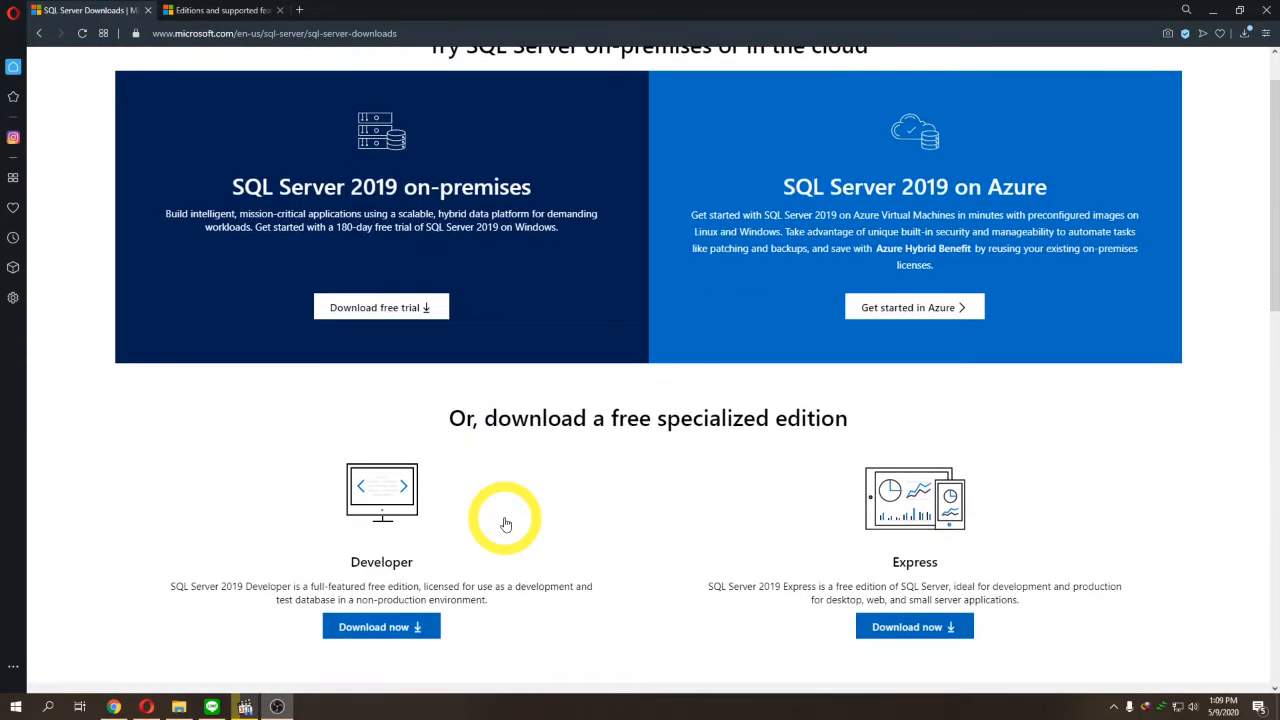
{"action": "scroll", "coordinate": [505, 524], "scroll_direction": "up", "scroll_amount": 1}
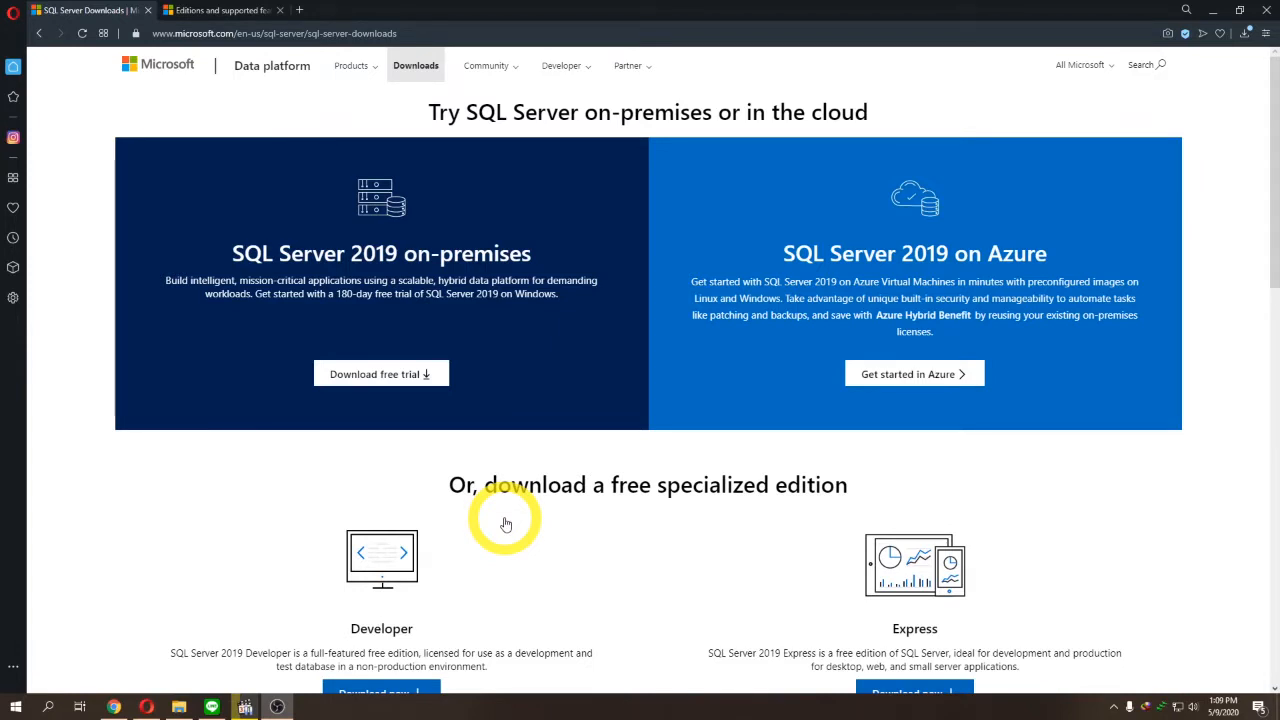
{"action": "left_click", "coordinate": [234, 15]}
{"action": "scroll", "coordinate": [586, 363], "scroll_direction": "up", "scroll_amount": 1}
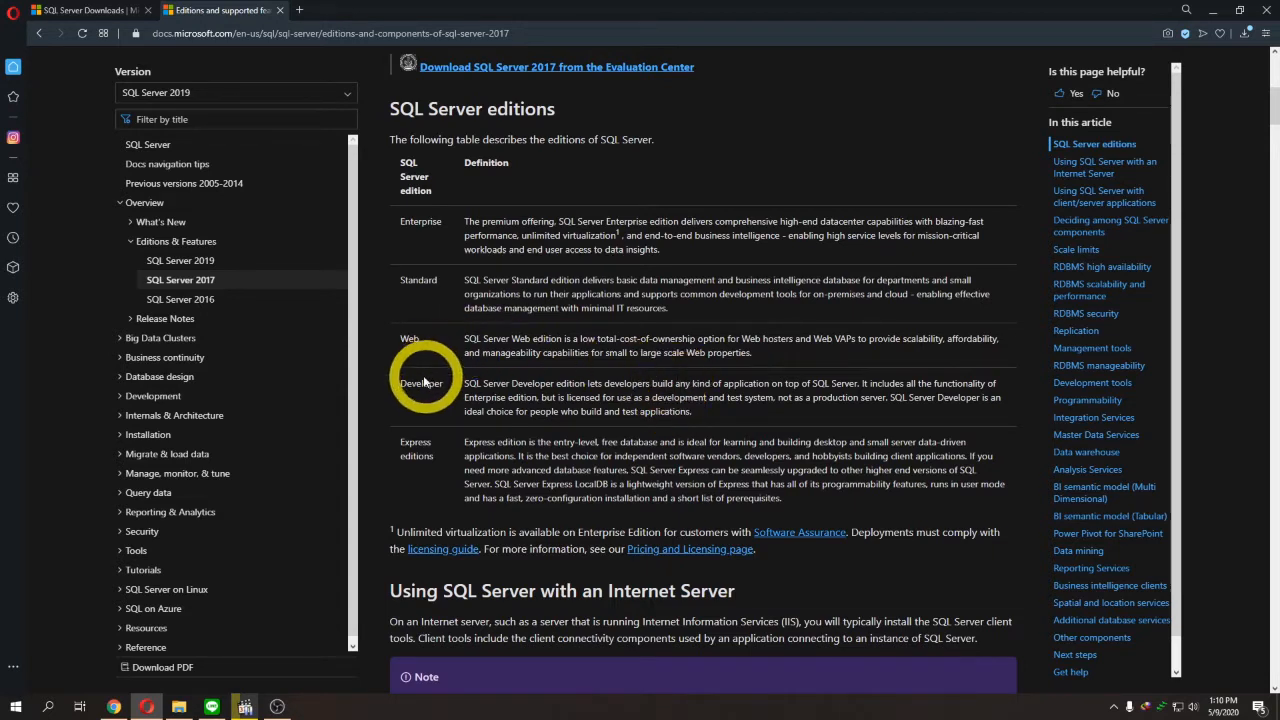
Download the SQL Server 2019 Developer edition installer from the SQL Server Downloads page
{"action": "left_click", "coordinate": [135, 20]}
{"action": "scroll", "coordinate": [637, 477], "scroll_direction": "down", "scroll_amount": 1}
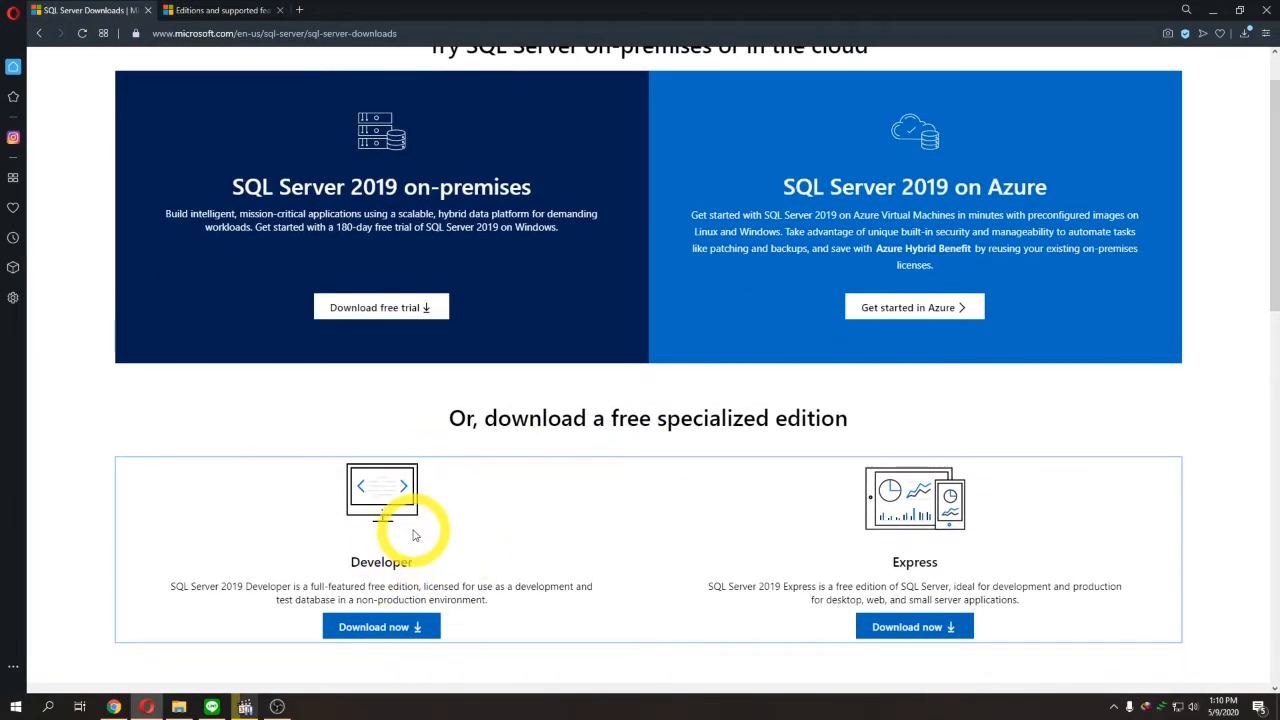
{"action": "left_click", "coordinate": [407, 628]}
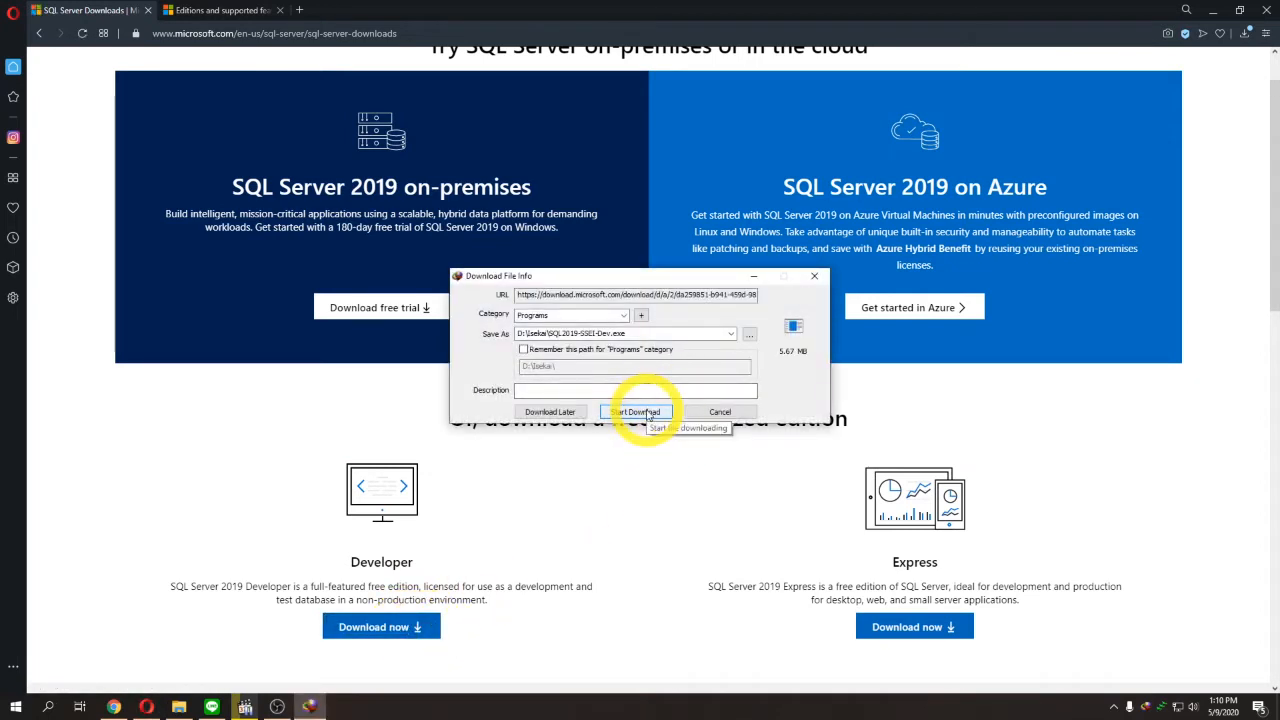
{"action": "left_click", "coordinate": [648, 413]}
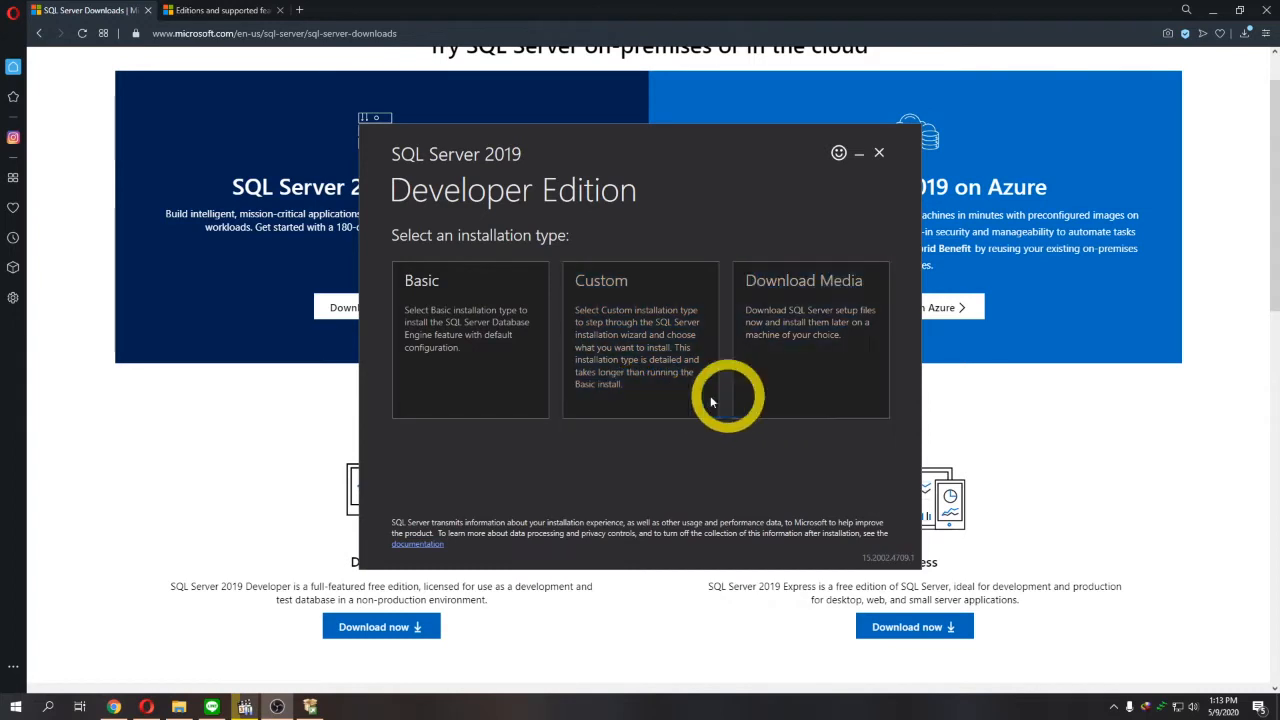
Choose the Download Media installation type, set the media location to D:\Programming\SQL2019, and start the installation
{"action": "left_click", "coordinate": [794, 389]}
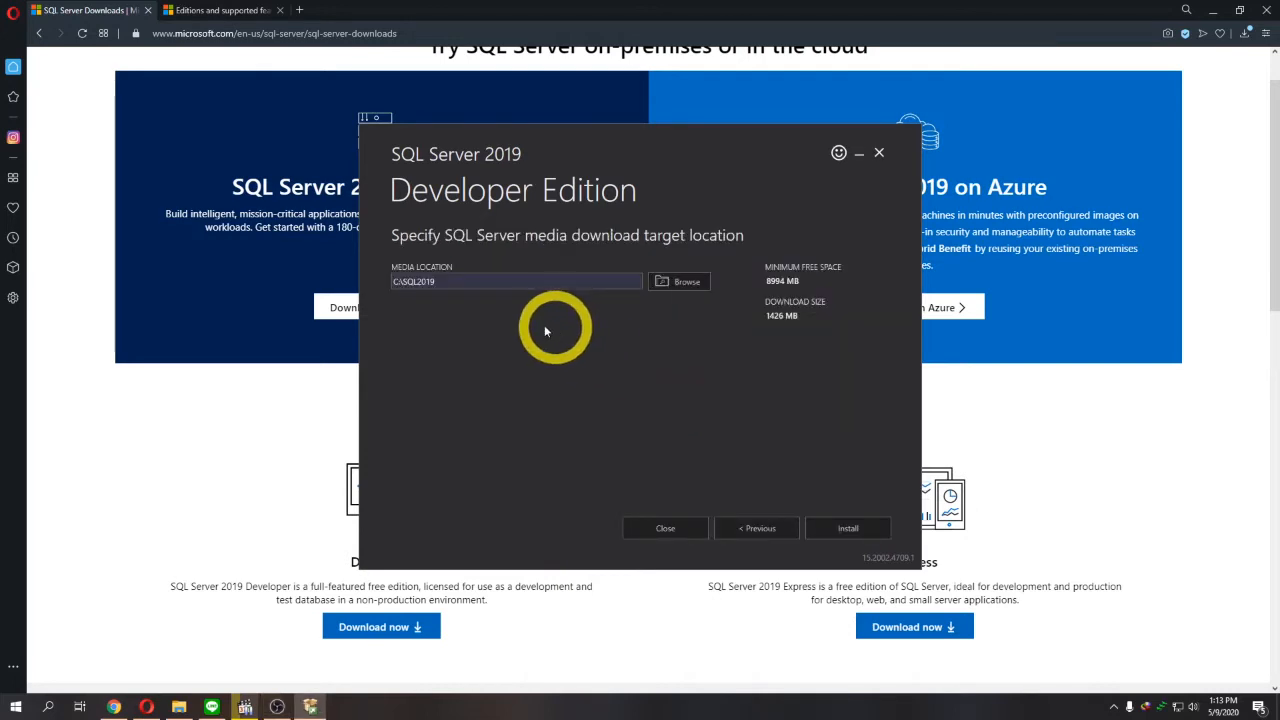
{"action": "left_click_drag", "start_coordinate": [461, 284], "coordinate": [405, 283]}
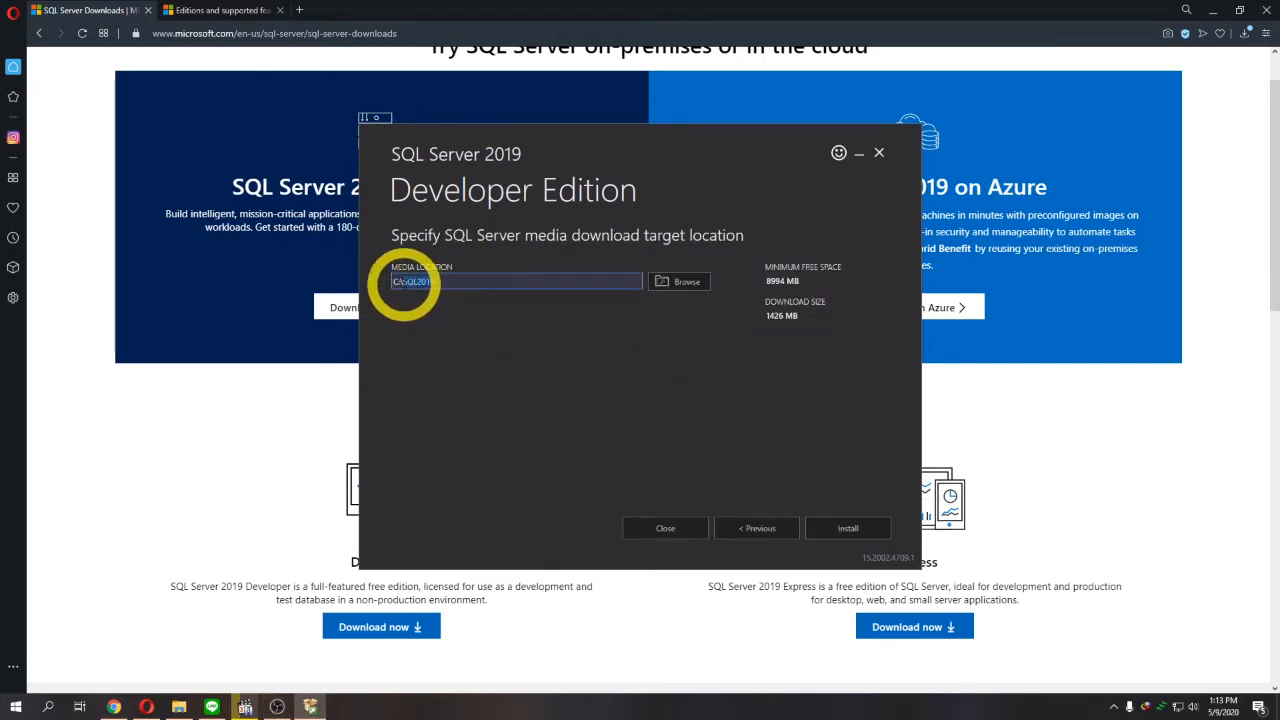
{"action": "left_click", "coordinate": [686, 288]}
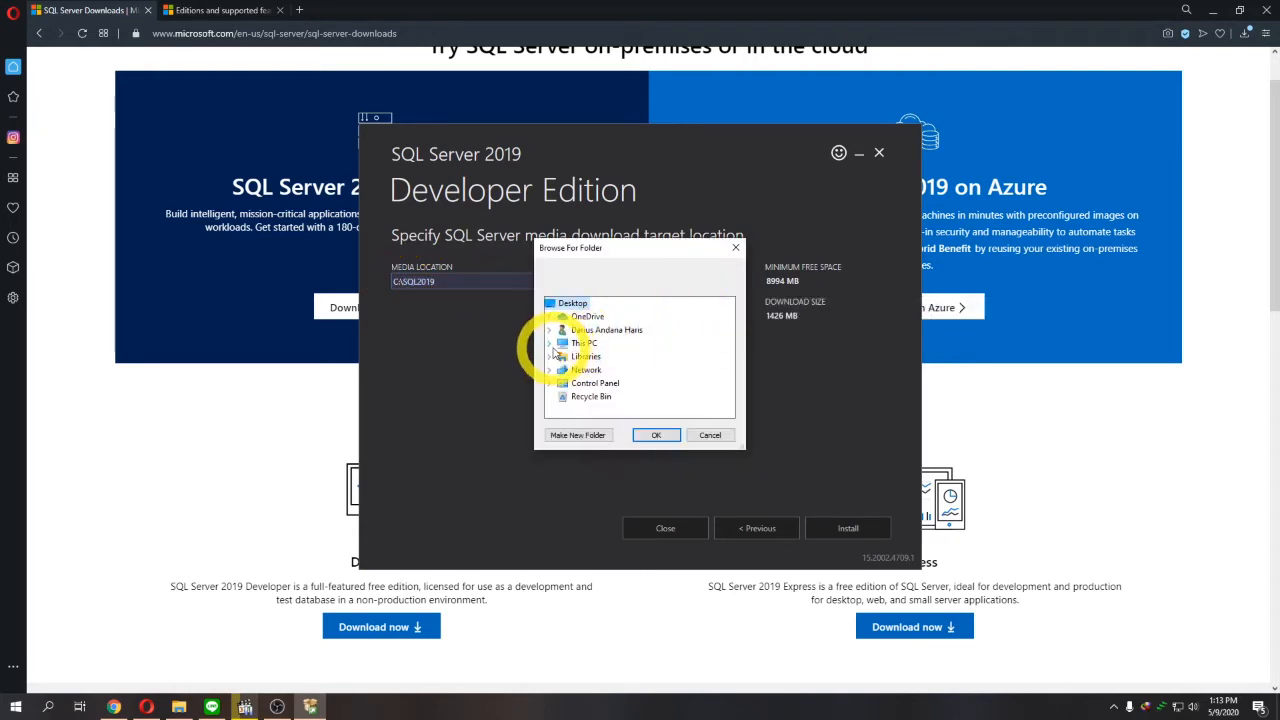
{"action": "left_click", "coordinate": [549, 343]}
{"action": "left_click", "coordinate": [666, 391]}
{"action": "key", "text": "Return"}
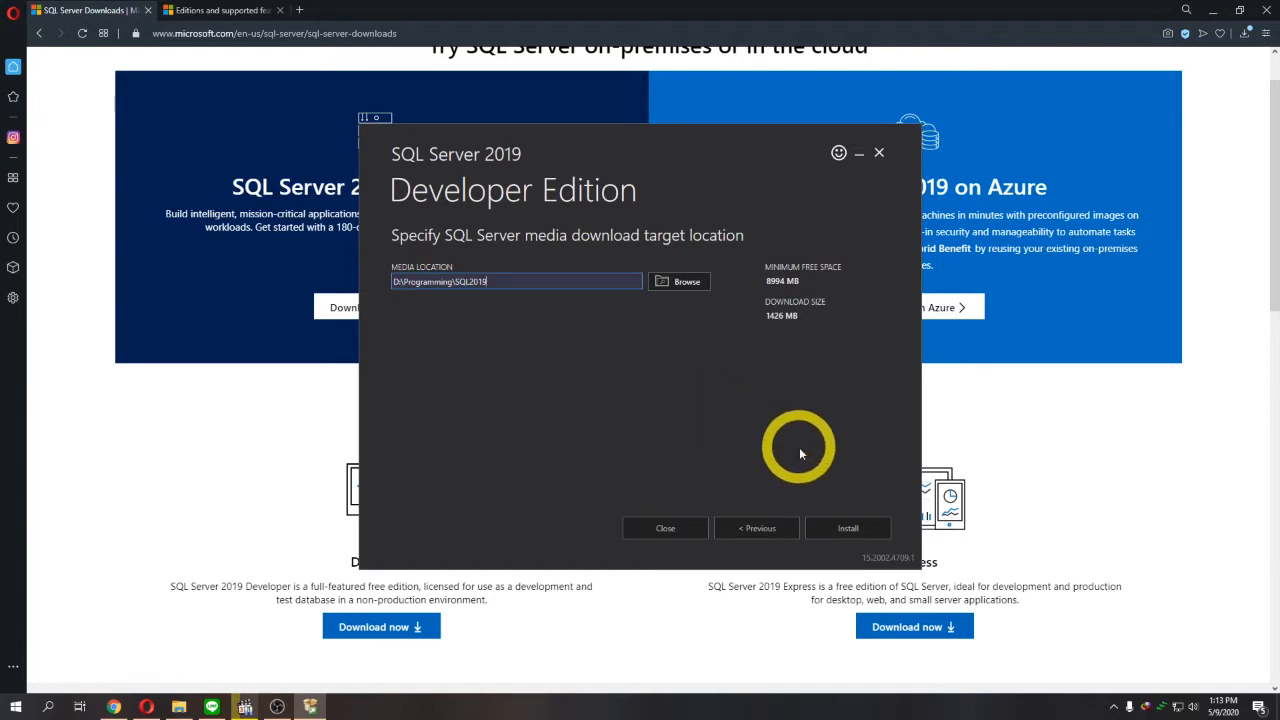
{"action": "left_click", "coordinate": [842, 525]}
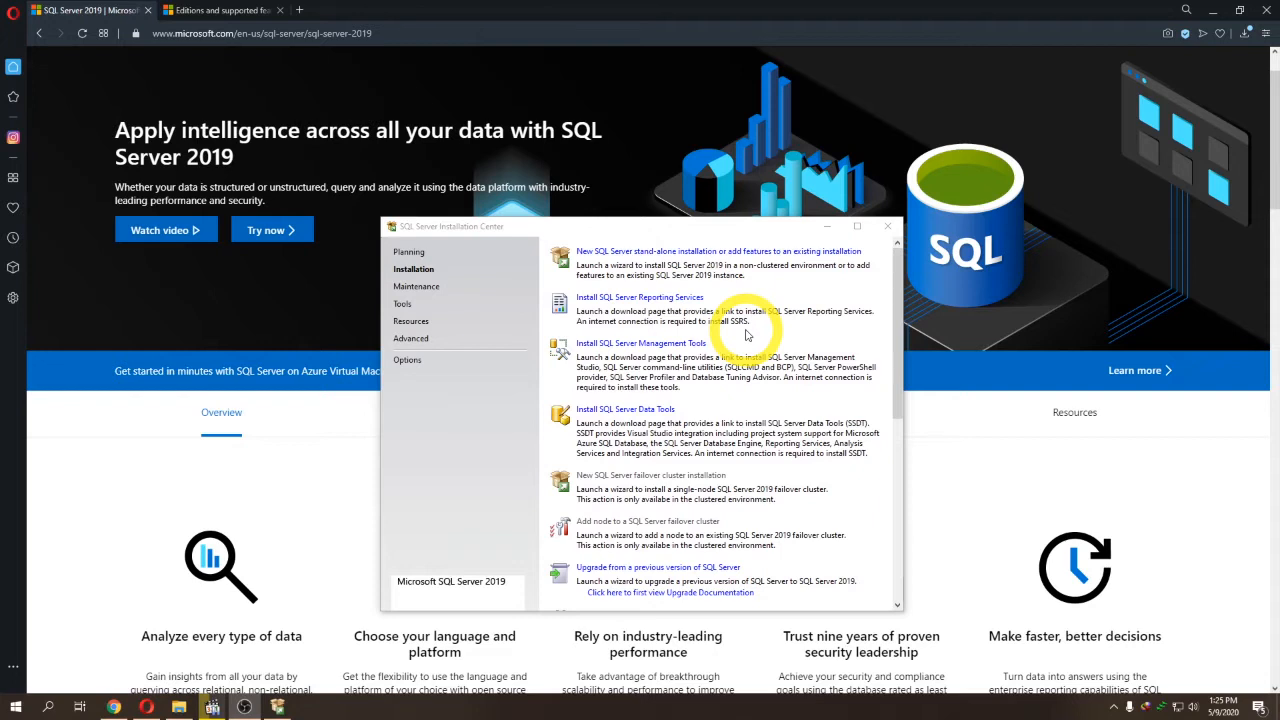
Inspect the downloaded setup files in the Developer_ENU folder under D:\Programming\SQL2019
{"action": "left_click", "coordinate": [412, 269]}
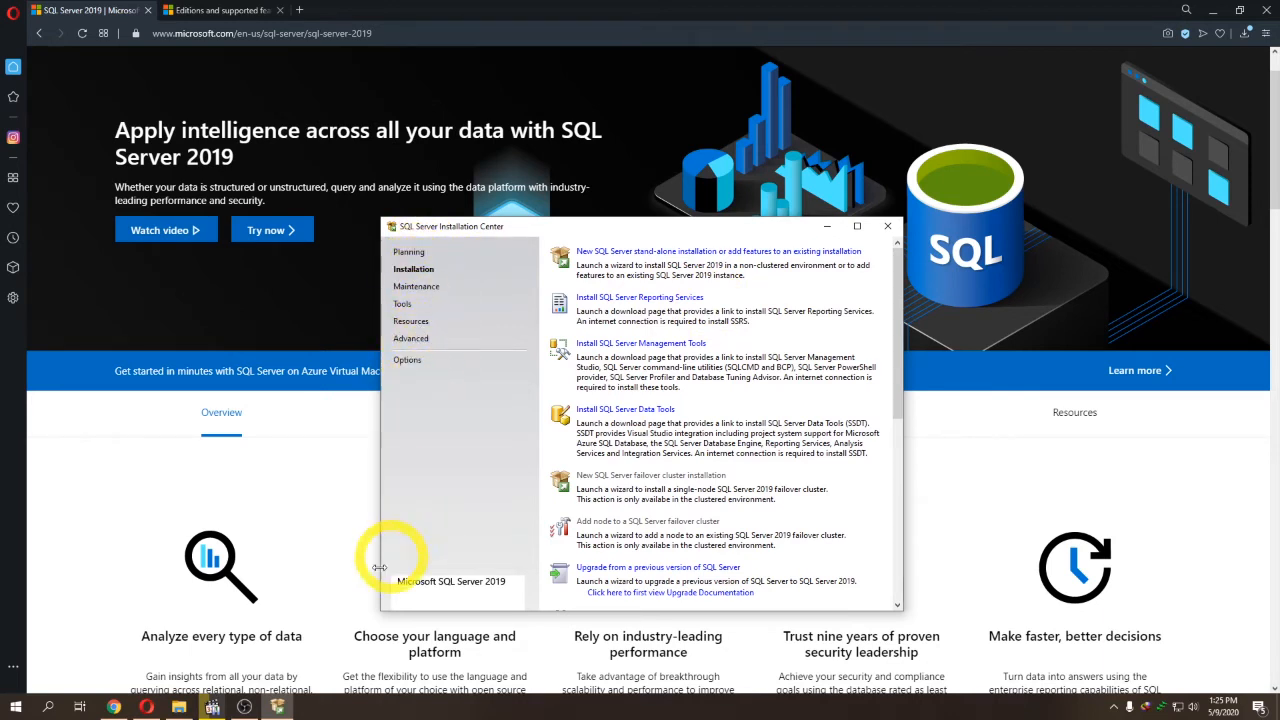
{"action": "left_click", "coordinate": [178, 706]}
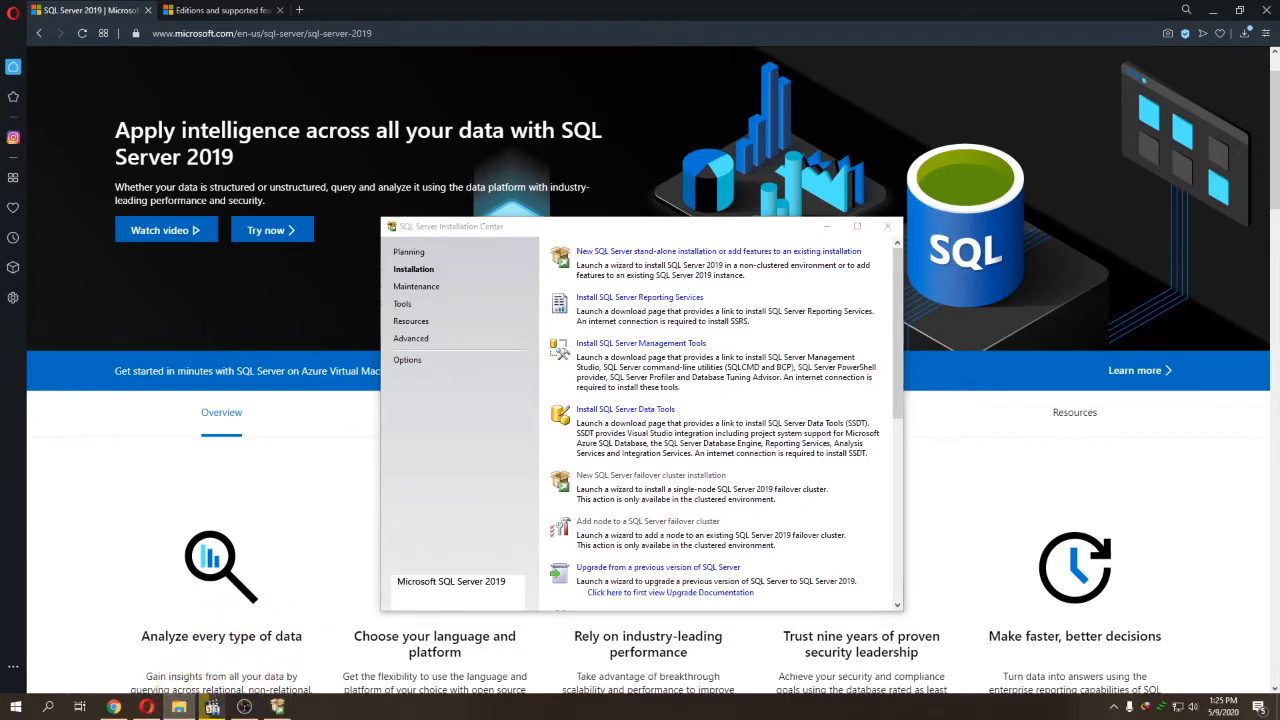
{"action": "left_click_drag", "start_coordinate": [634, 14], "coordinate": [857, 134]}
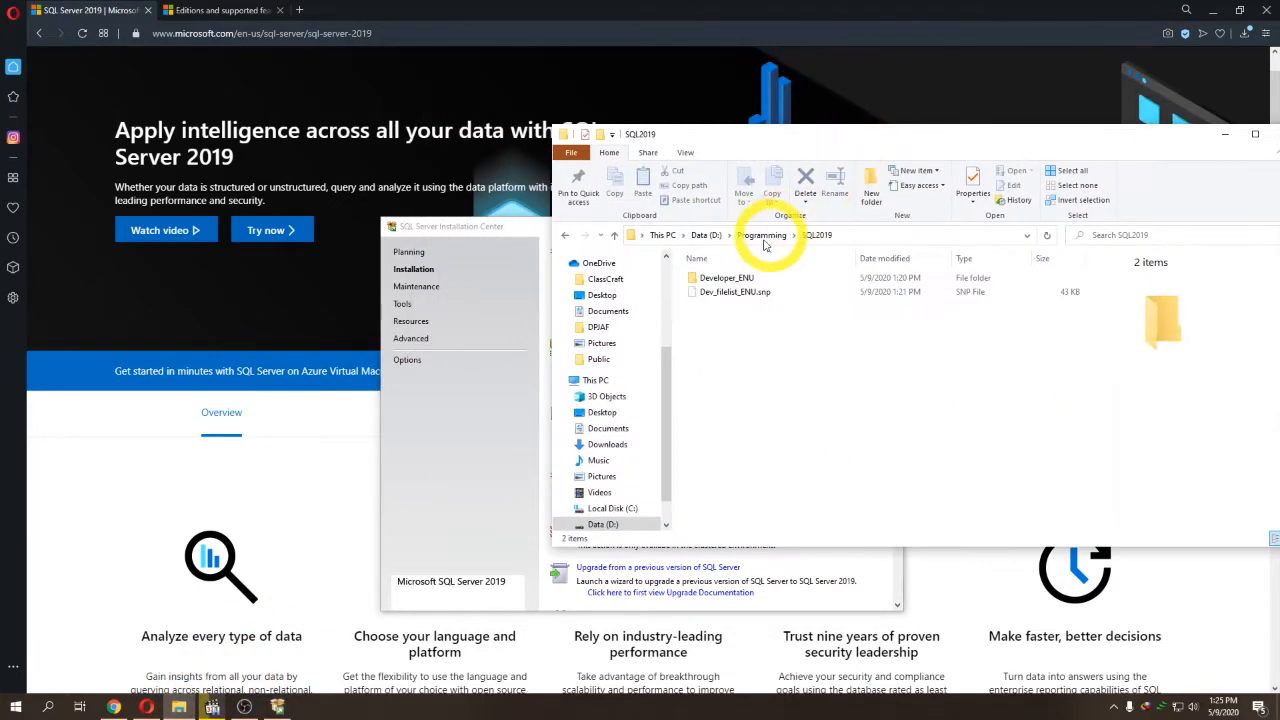
{"action": "double_click", "coordinate": [791, 279]}
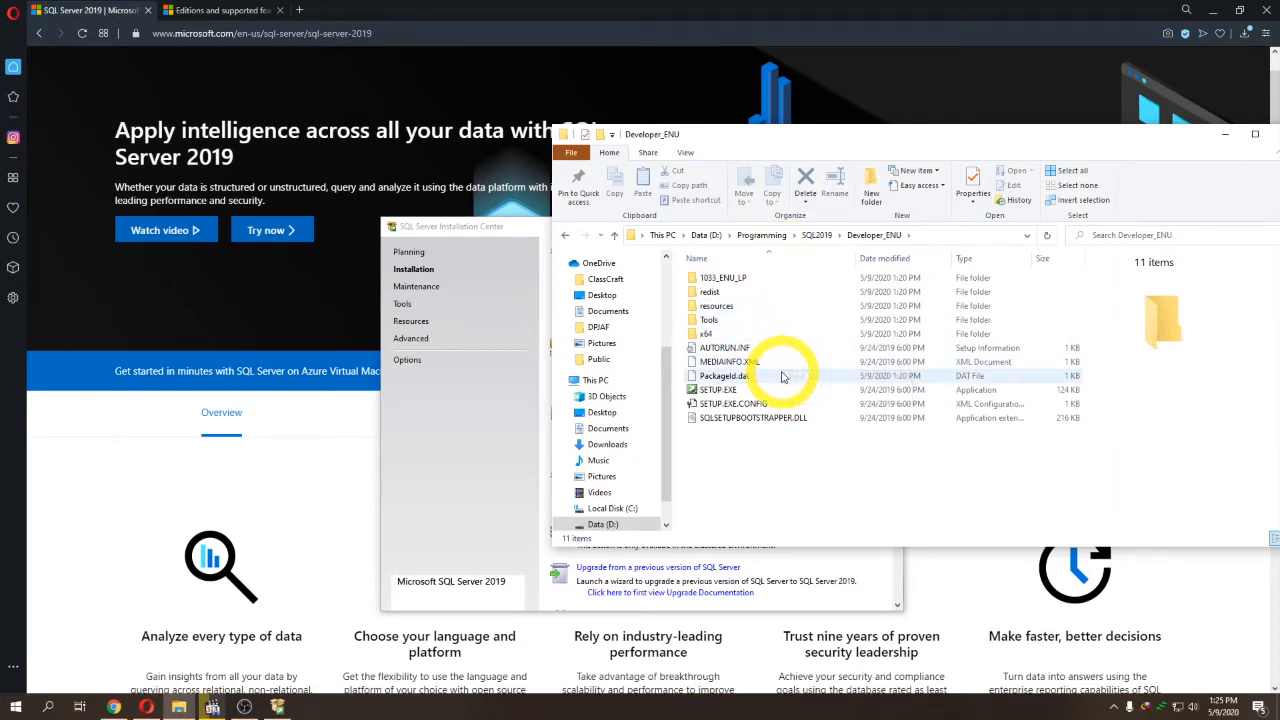
{"action": "left_click", "coordinate": [816, 236]}
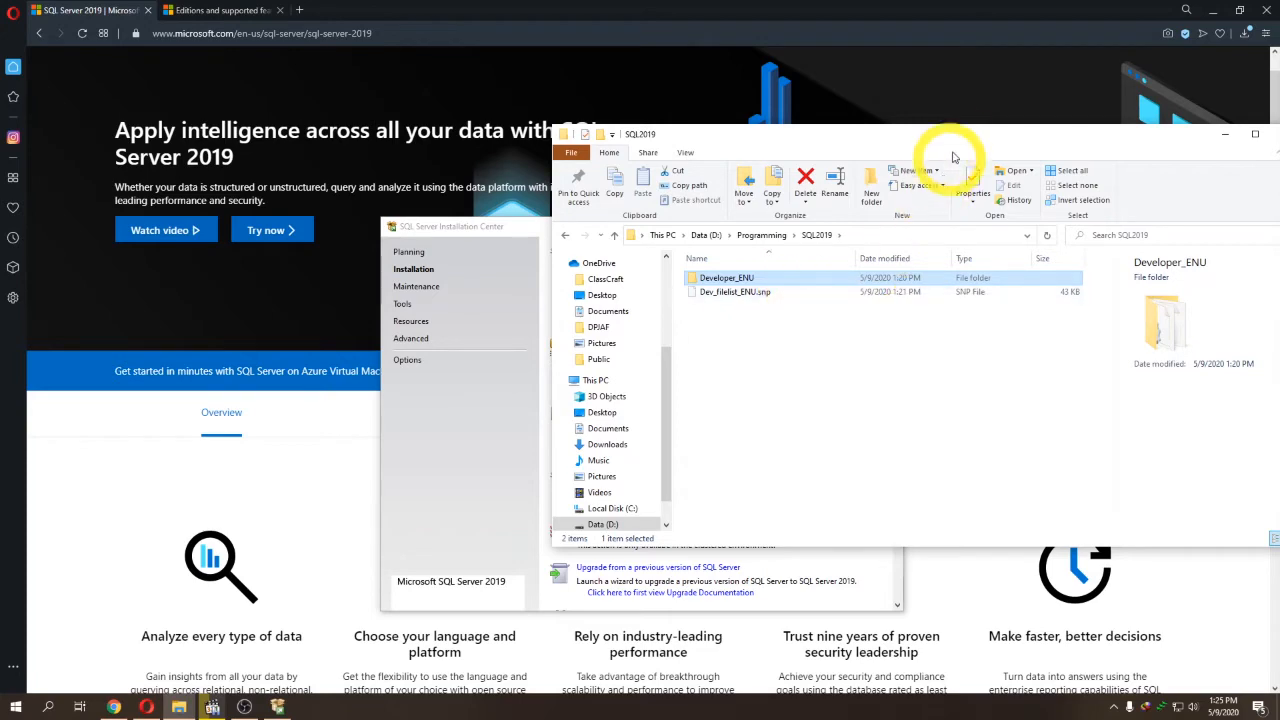
{"action": "left_click_drag", "start_coordinate": [877, 134], "coordinate": [783, 0]}
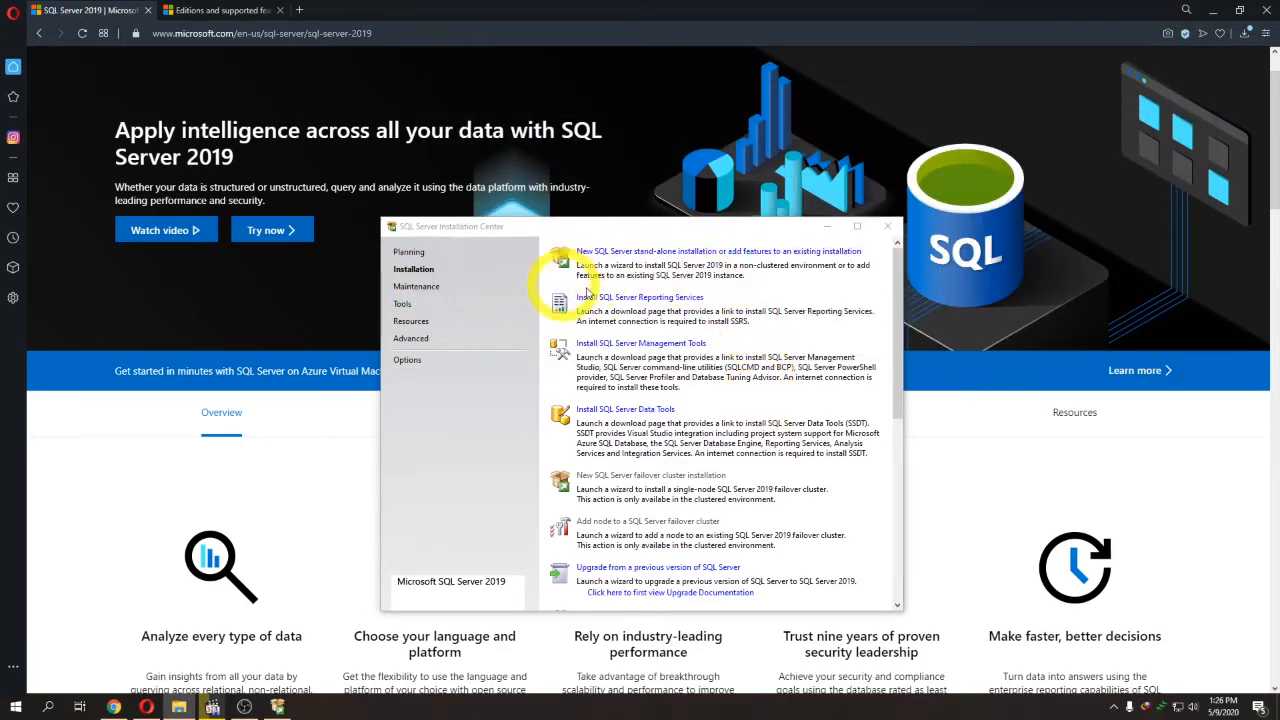
Start a new SQL Server stand-alone installation and specify Developer as the free edition
{"action": "left_click", "coordinate": [745, 253]}
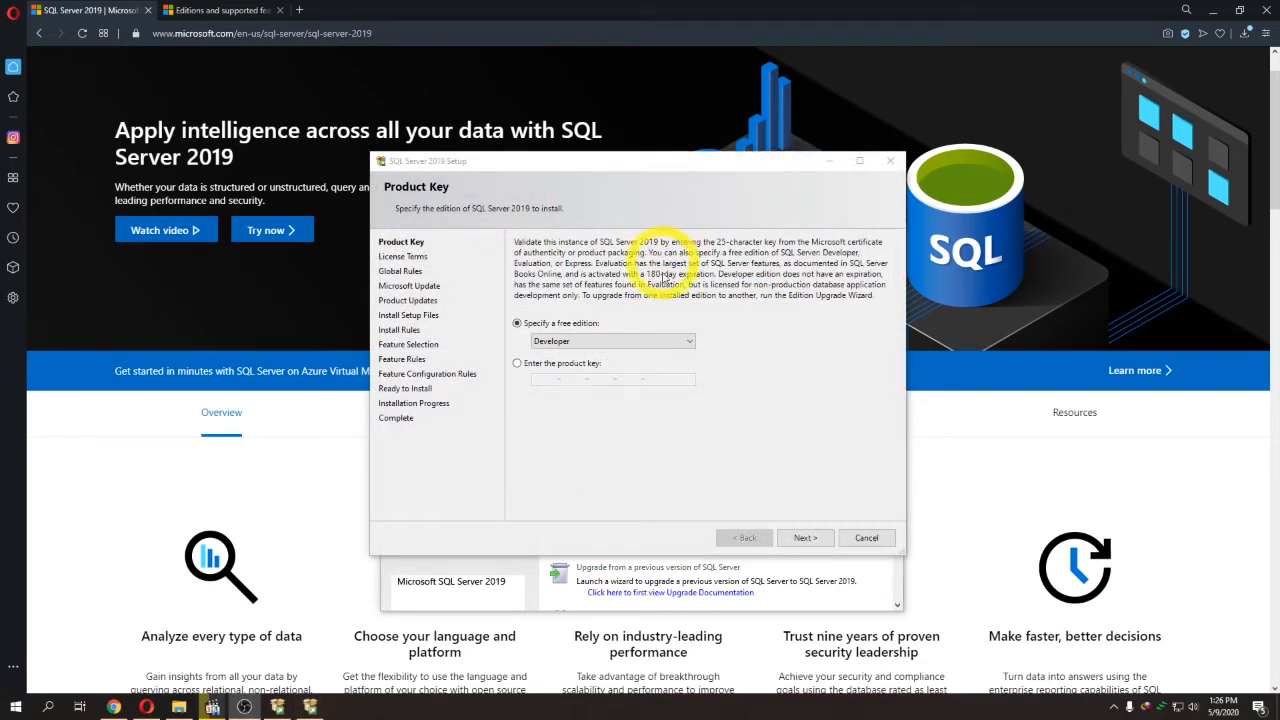
{"action": "left_click", "coordinate": [681, 339]}
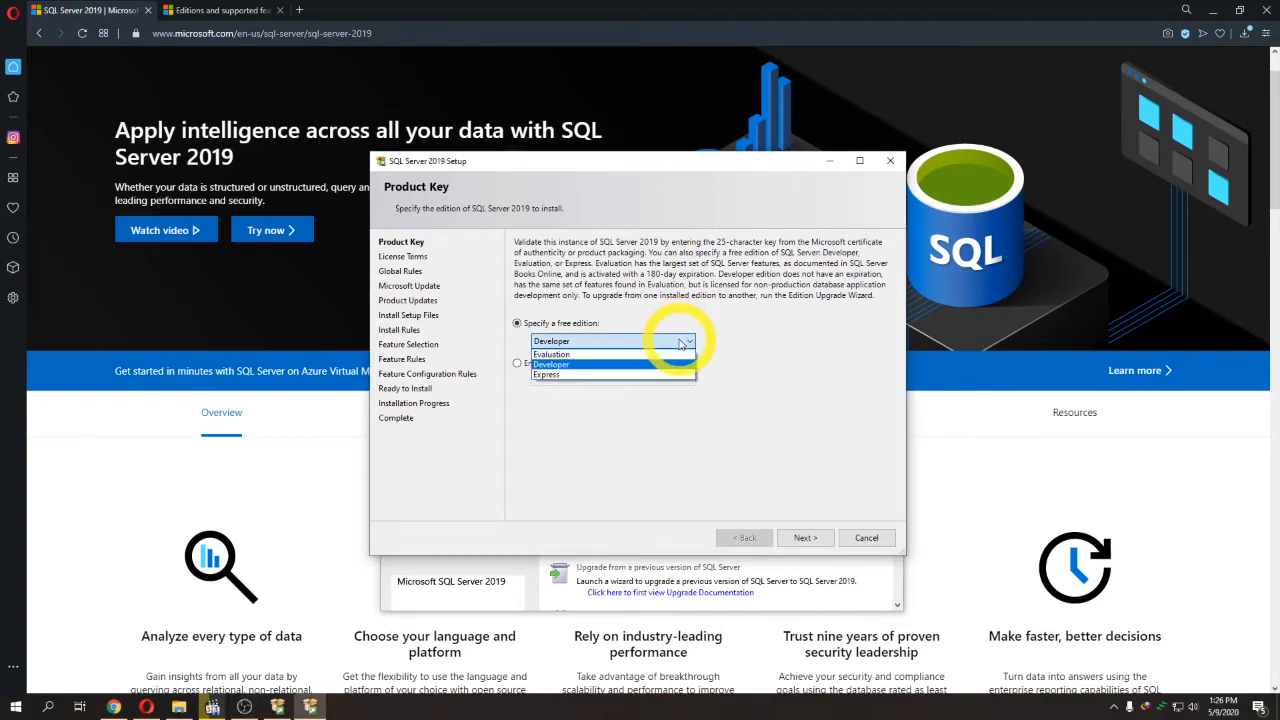
{"action": "left_click", "coordinate": [613, 356]}
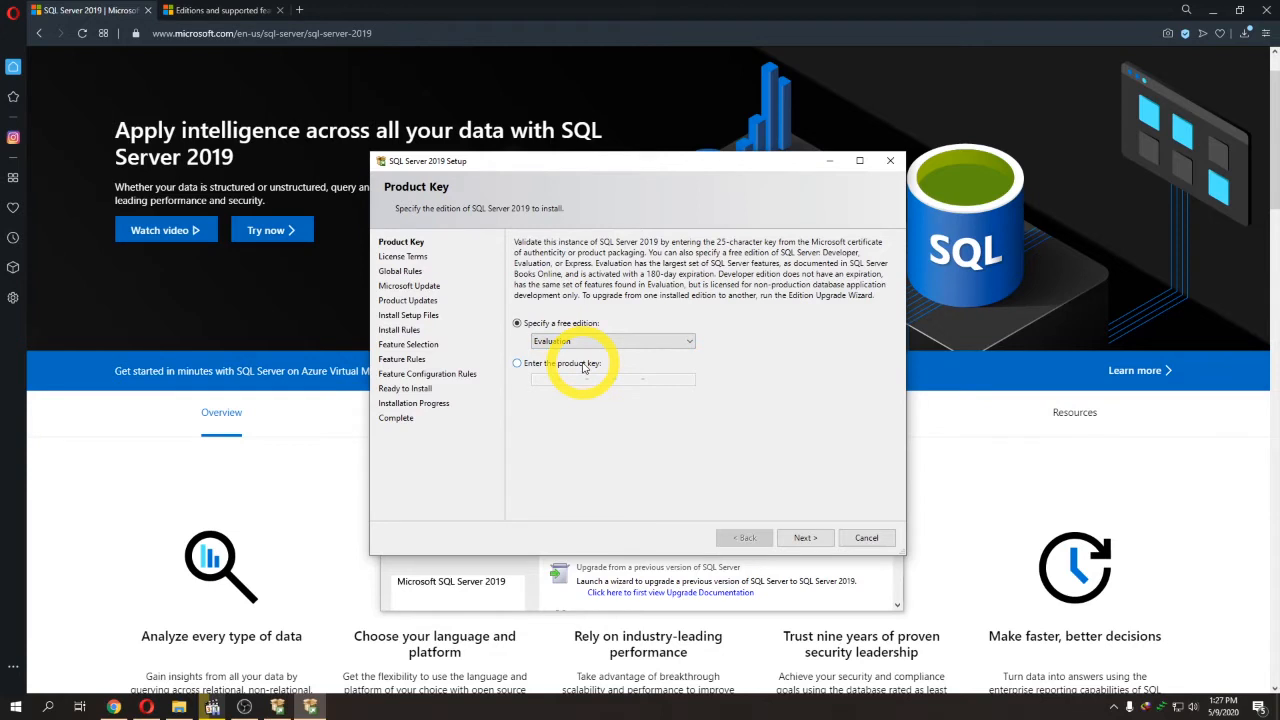
{"action": "left_click", "coordinate": [658, 342]}
{"action": "left_click", "coordinate": [616, 366]}
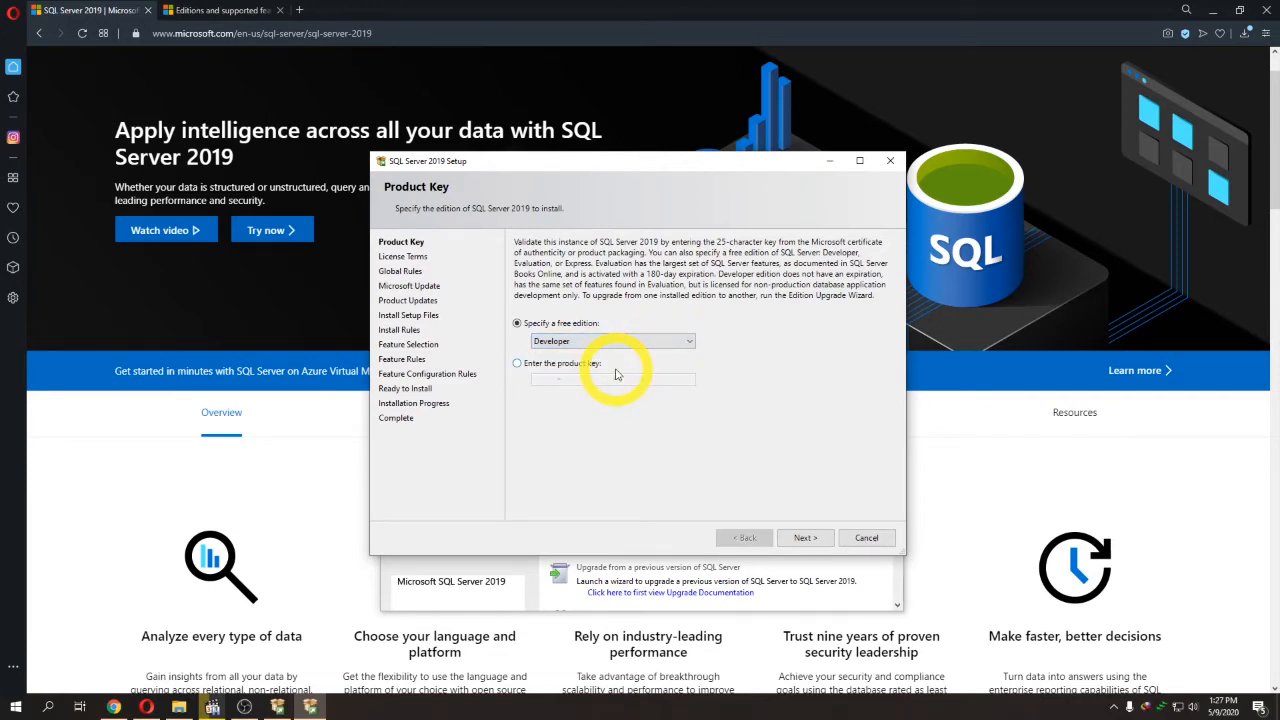
{"action": "left_click", "coordinate": [805, 537]}
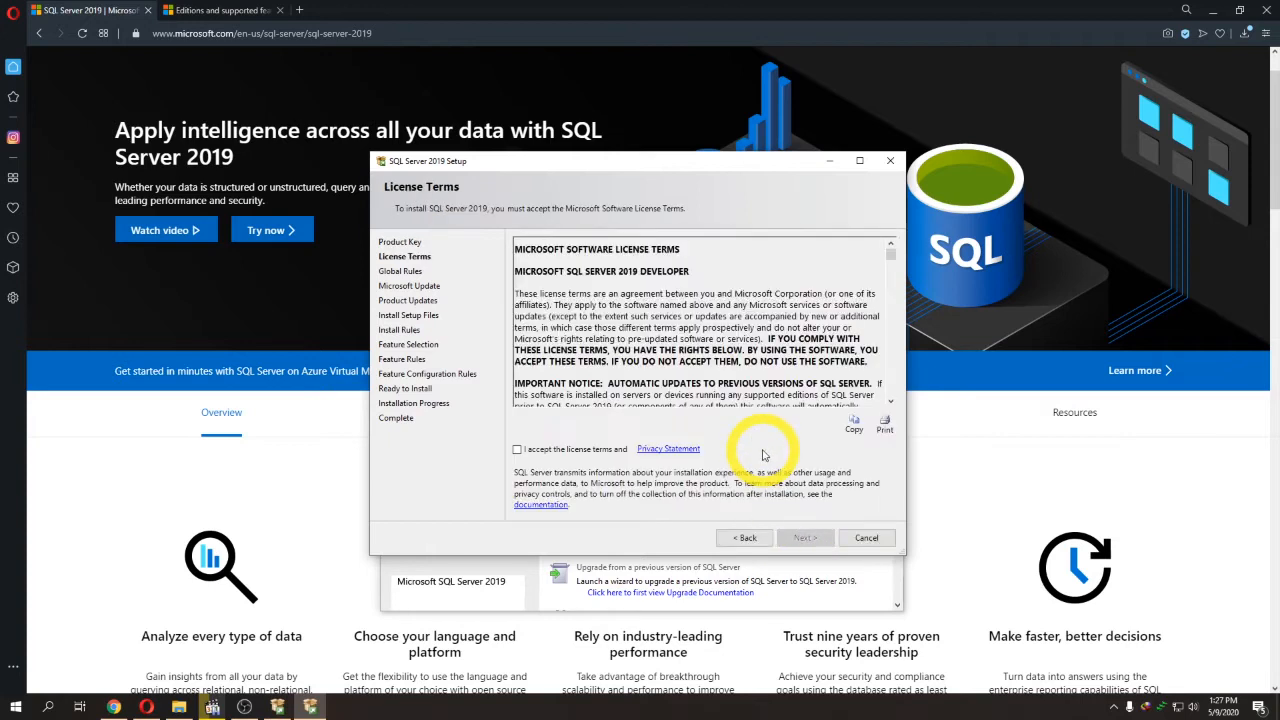
Accept the license terms and enable Microsoft Update to check for updates in the SQL Server 2019 setup
{"action": "left_click", "coordinate": [587, 450]}
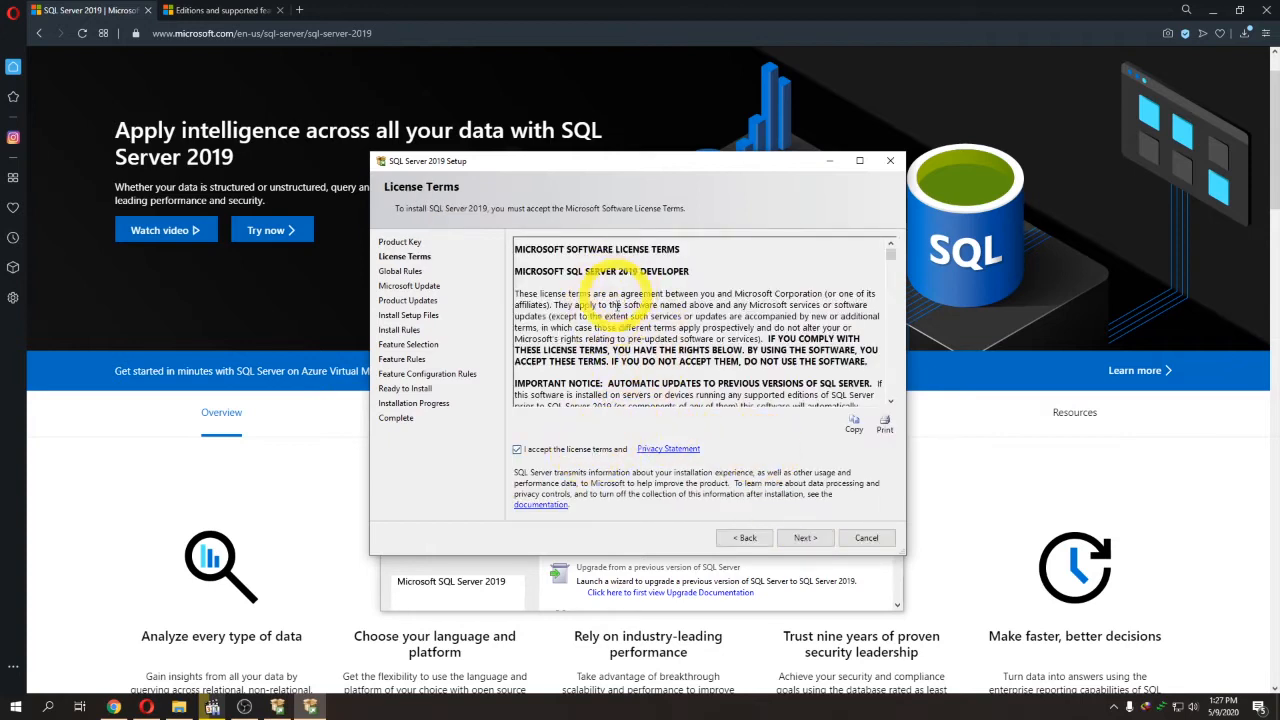
{"action": "left_click", "coordinate": [805, 537]}
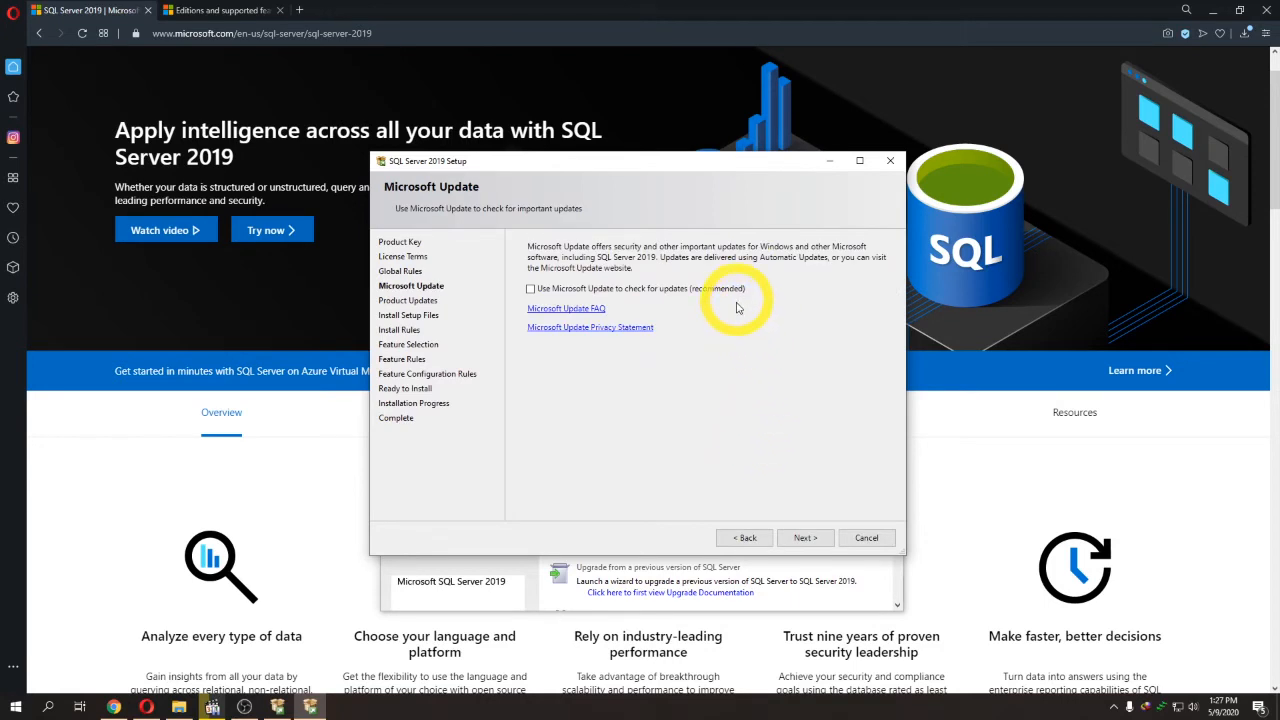
{"action": "left_click", "coordinate": [531, 289]}
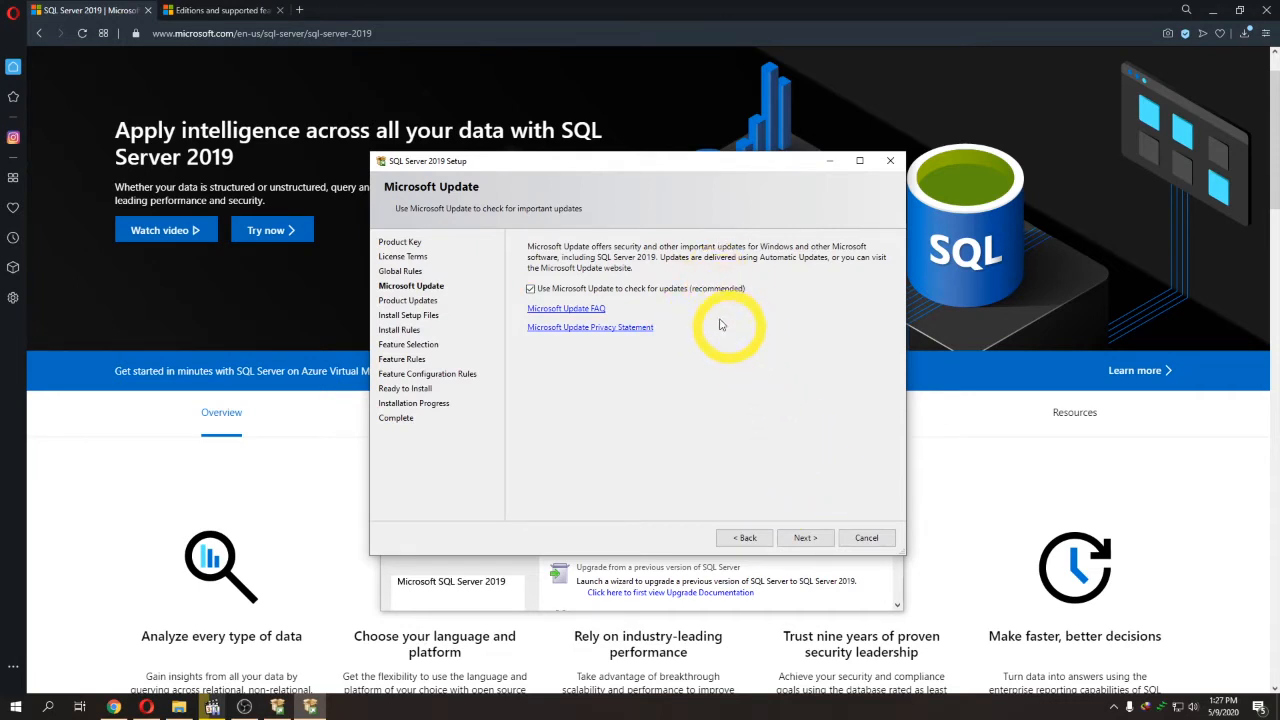
{"action": "left_click", "coordinate": [806, 537]}
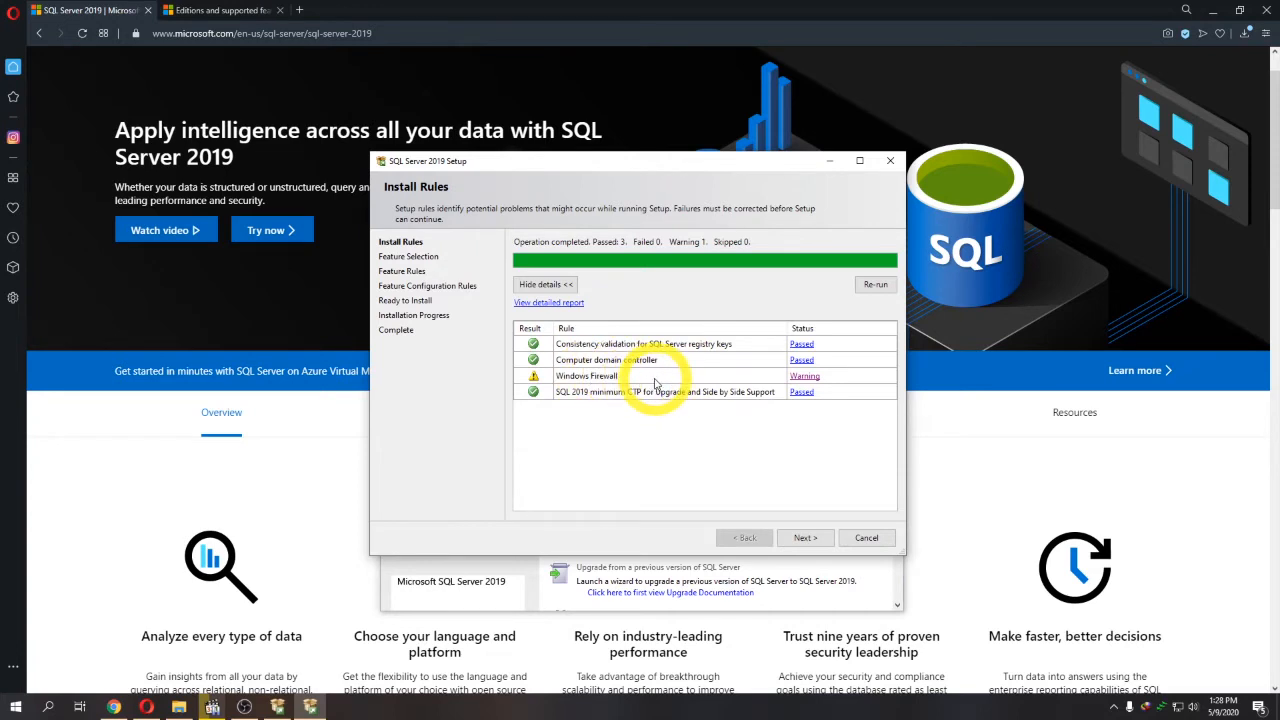
Read the details of the Windows Firewall rule check on the Install Rules page
{"action": "left_click", "coordinate": [806, 377]}
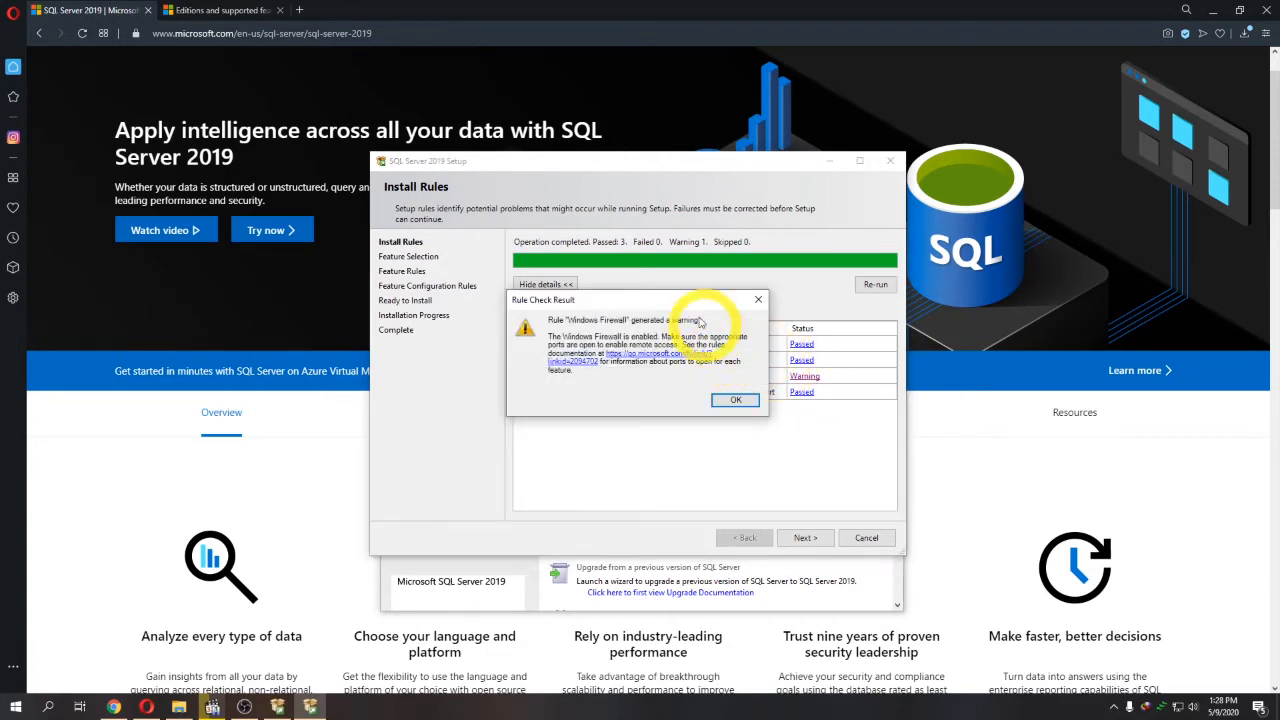
{"action": "left_click_drag", "start_coordinate": [692, 303], "coordinate": [716, 394]}
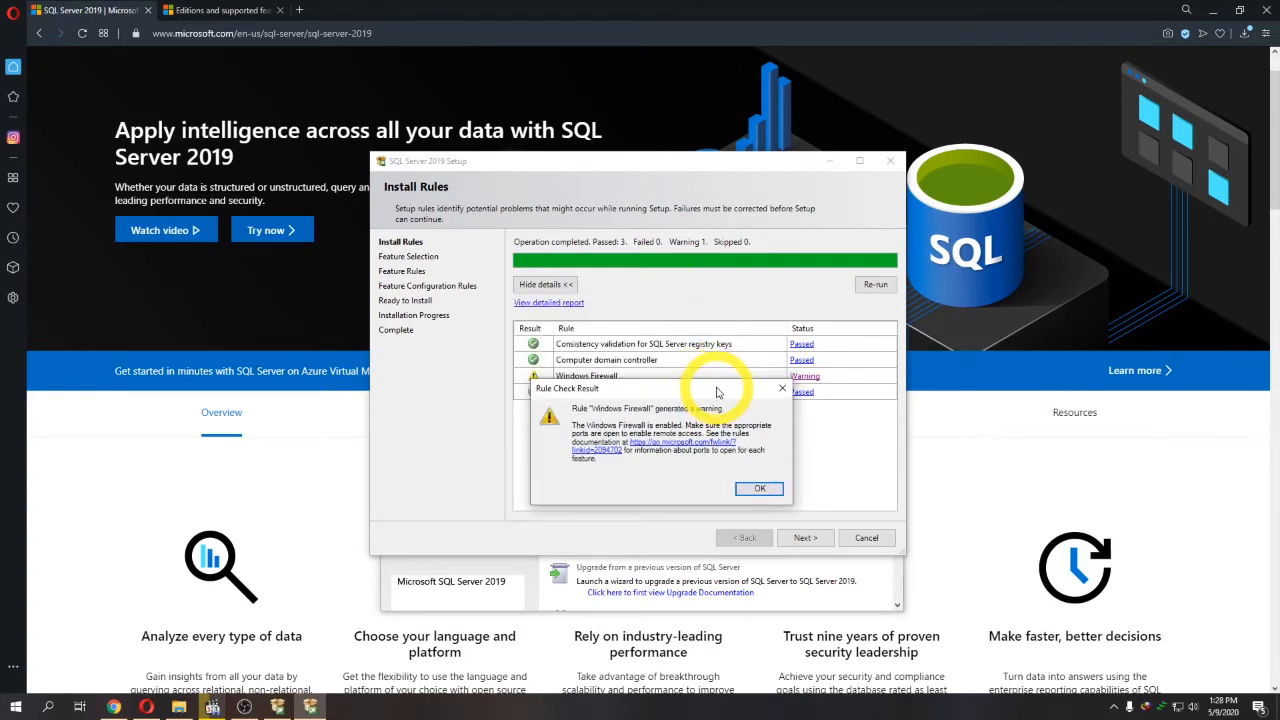
{"action": "left_click", "coordinate": [760, 489]}
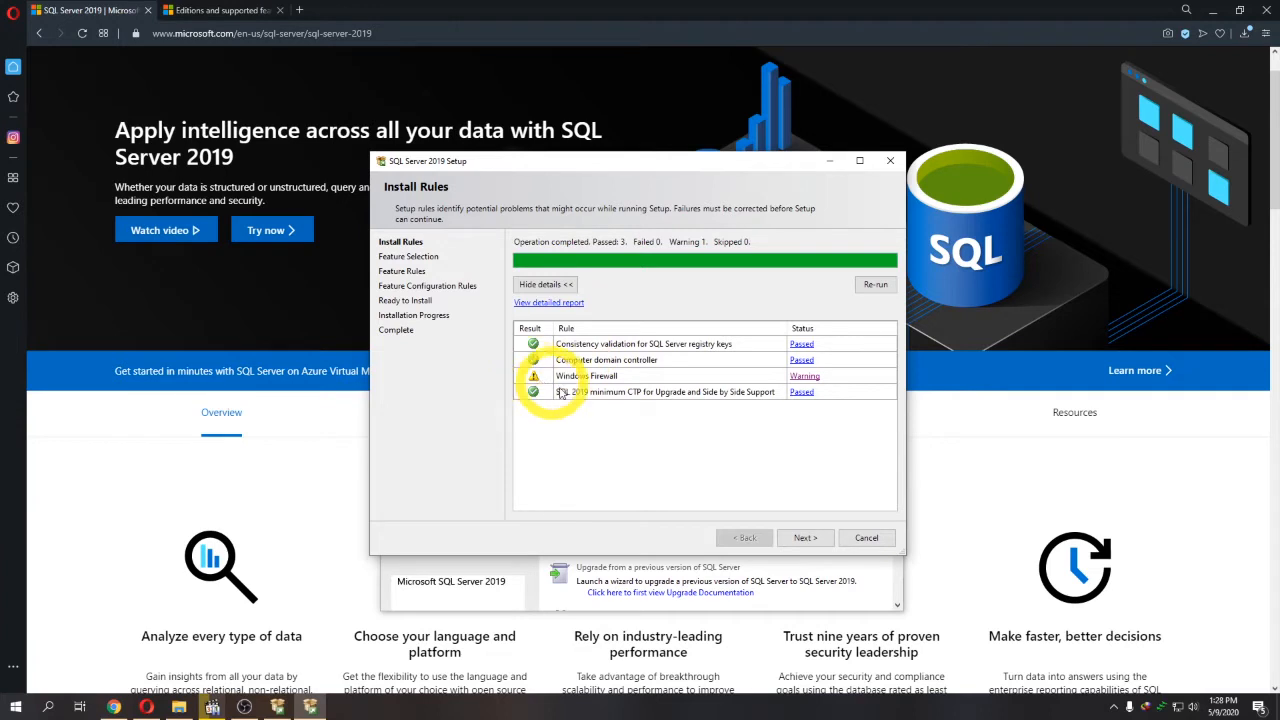
Select the Database Engine Services feature and set the instance root directory to D:\Programming\Microsoft SQL Server\
{"action": "left_click", "coordinate": [805, 537]}
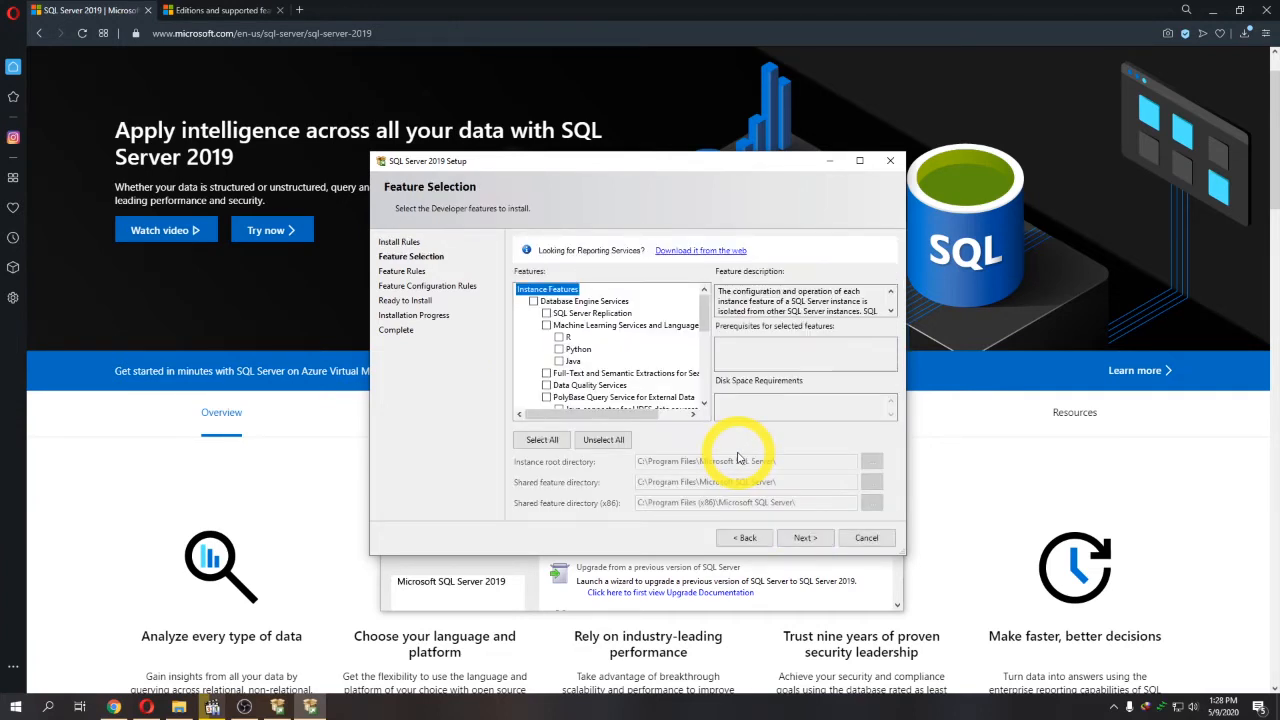
{"action": "key", "text": "Down"}
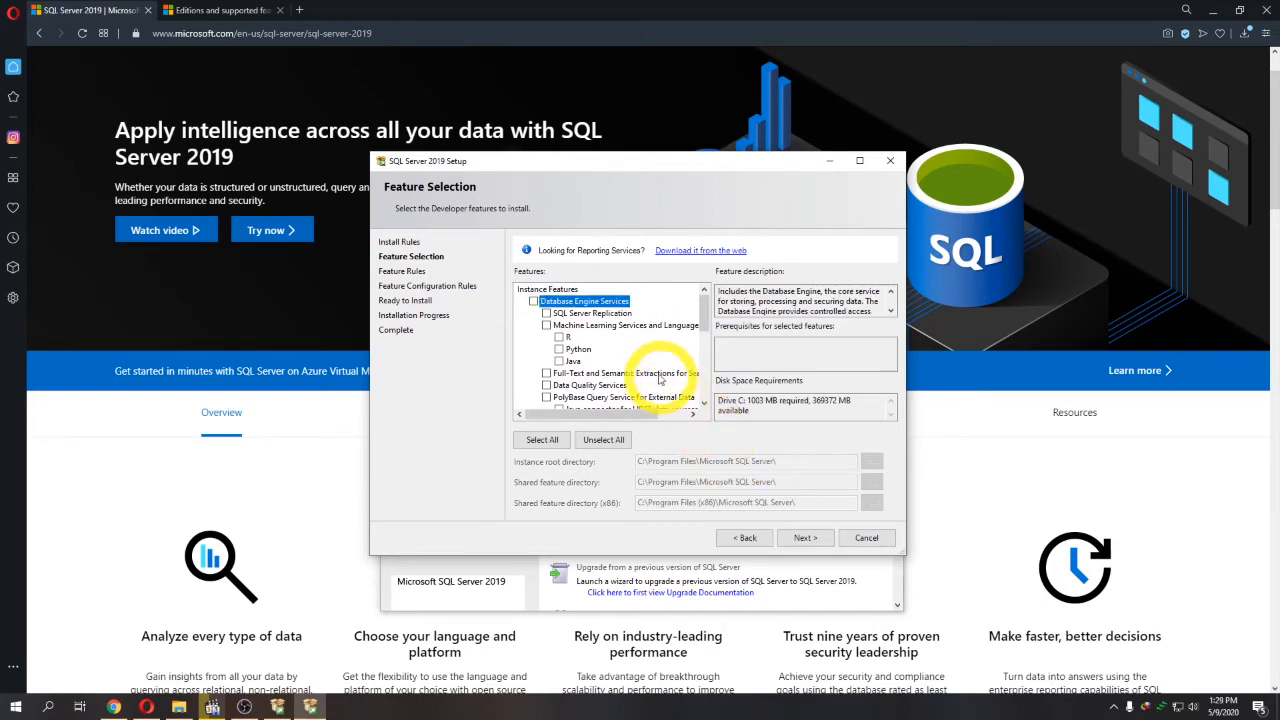
{"action": "left_click", "coordinate": [534, 301]}
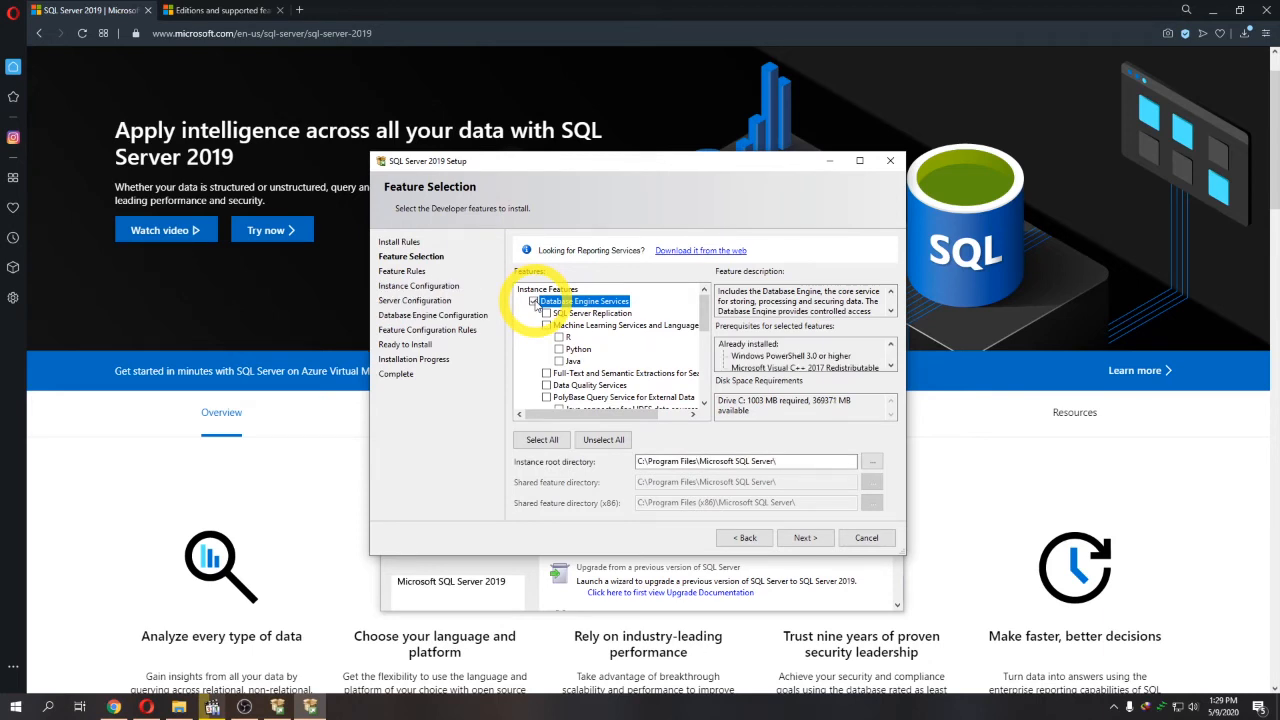
{"action": "mouse_move", "coordinate": [704, 308]}
{"action": "left_mouse_down"}
{"action": "mouse_move", "coordinate": [700, 380]}
{"action": "mouse_move", "coordinate": [704, 300]}
{"action": "left_mouse_up"}
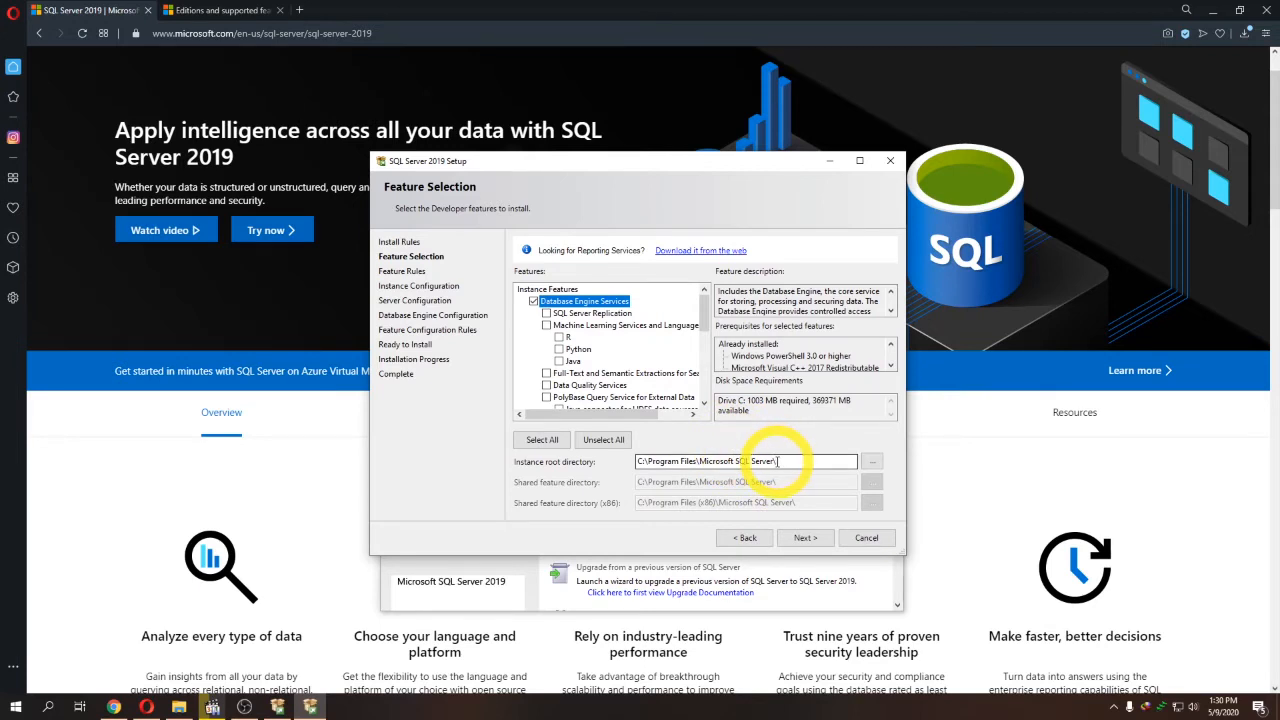
{"action": "left_click_drag", "start_coordinate": [731, 461], "coordinate": [638, 462]}
{"action": "type", "text": "D:\\Programming"}
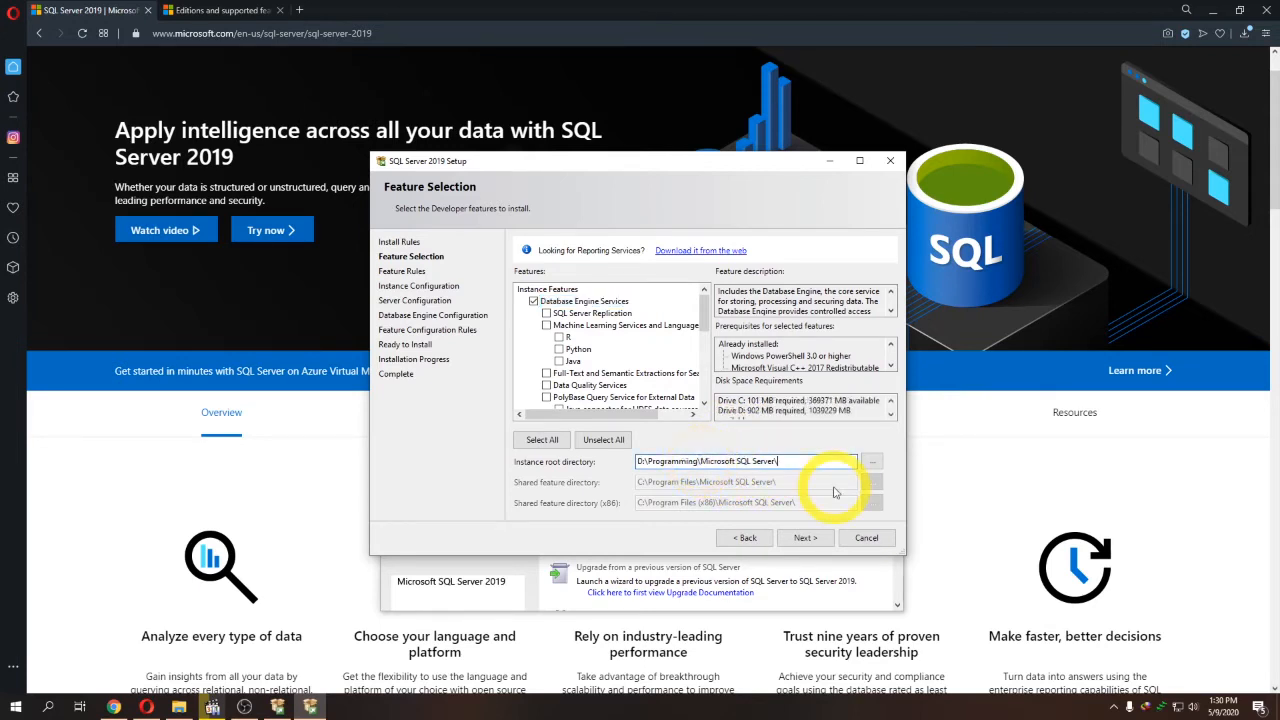
Accept the feature selection, the default instance MSSQLSERVER and the default service accounts
{"action": "left_click", "coordinate": [806, 537]}
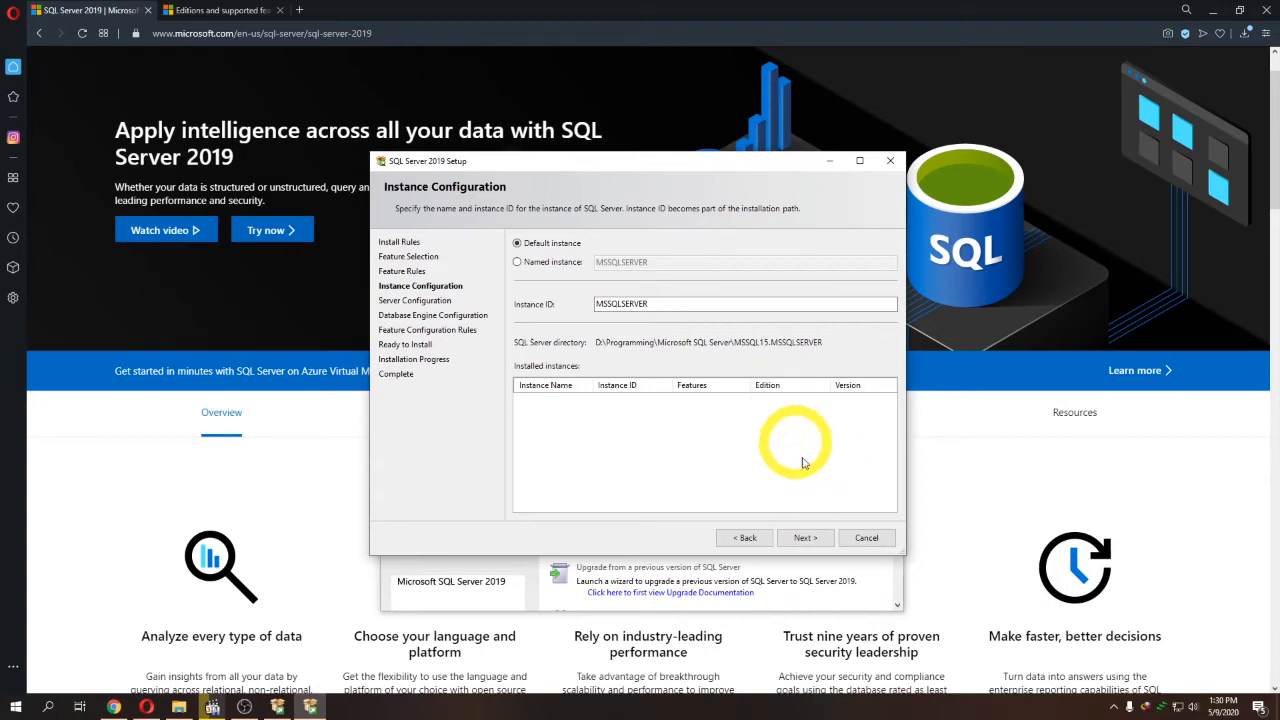
{"action": "left_click", "coordinate": [806, 538]}
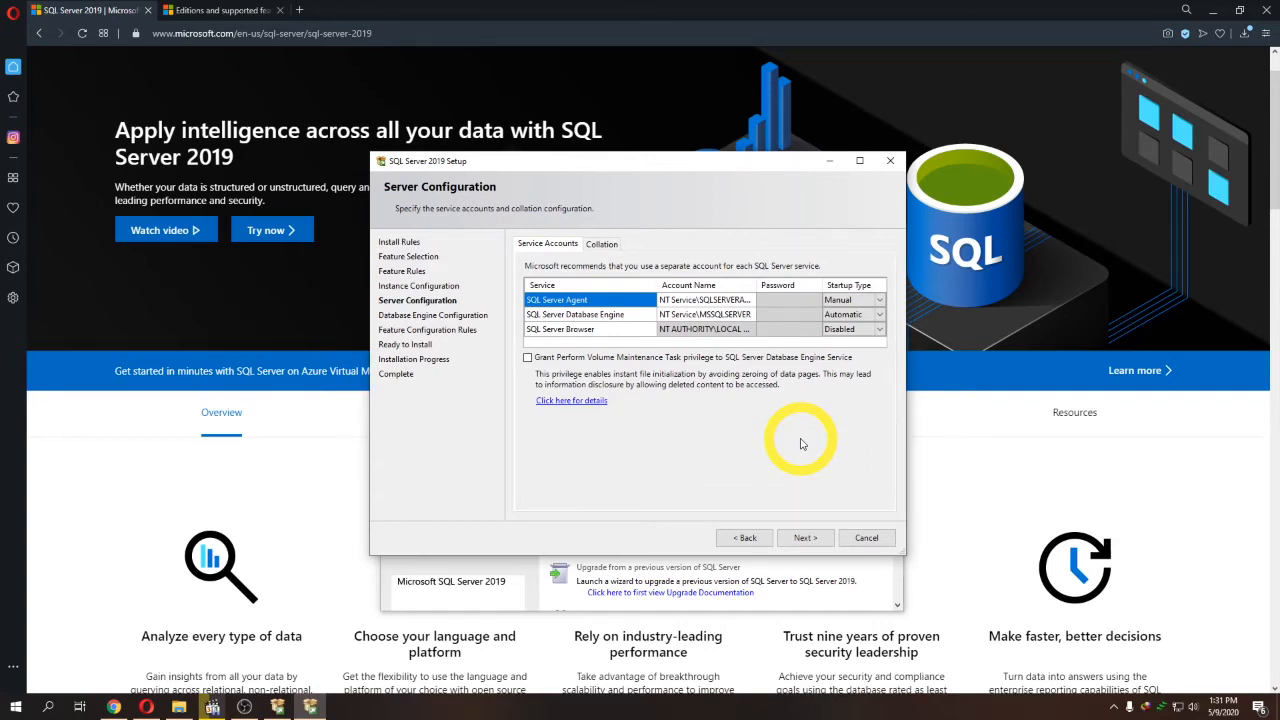
{"action": "left_click", "coordinate": [806, 538]}
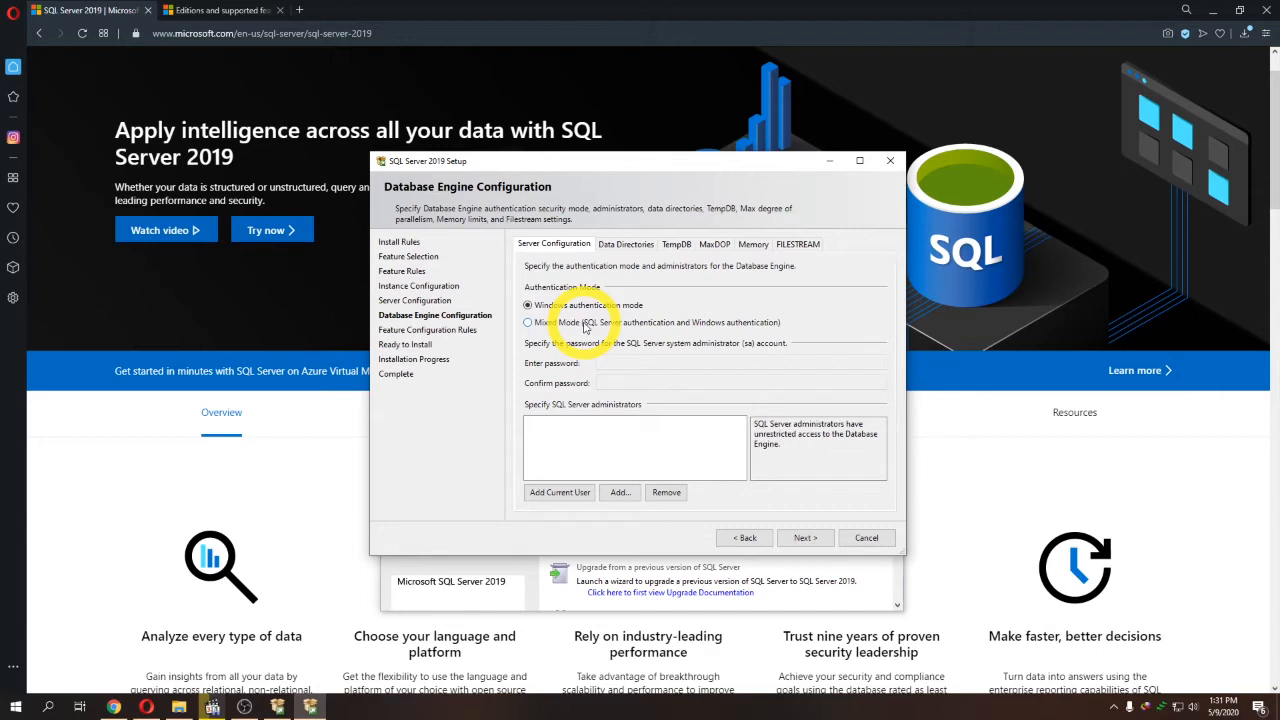
Add the current user as SQL Server administrator with Windows authentication mode and review the Ready to Install summary
{"action": "left_click", "coordinate": [806, 538]}
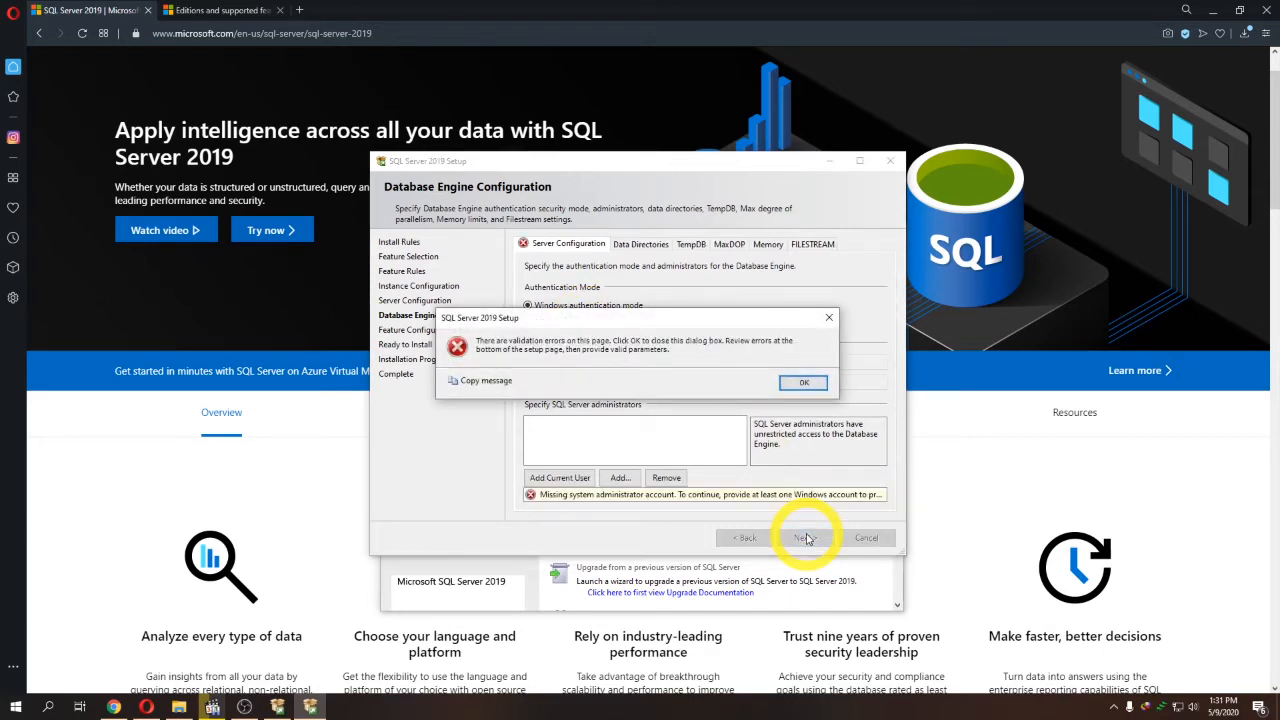
{"action": "left_click", "coordinate": [801, 386]}
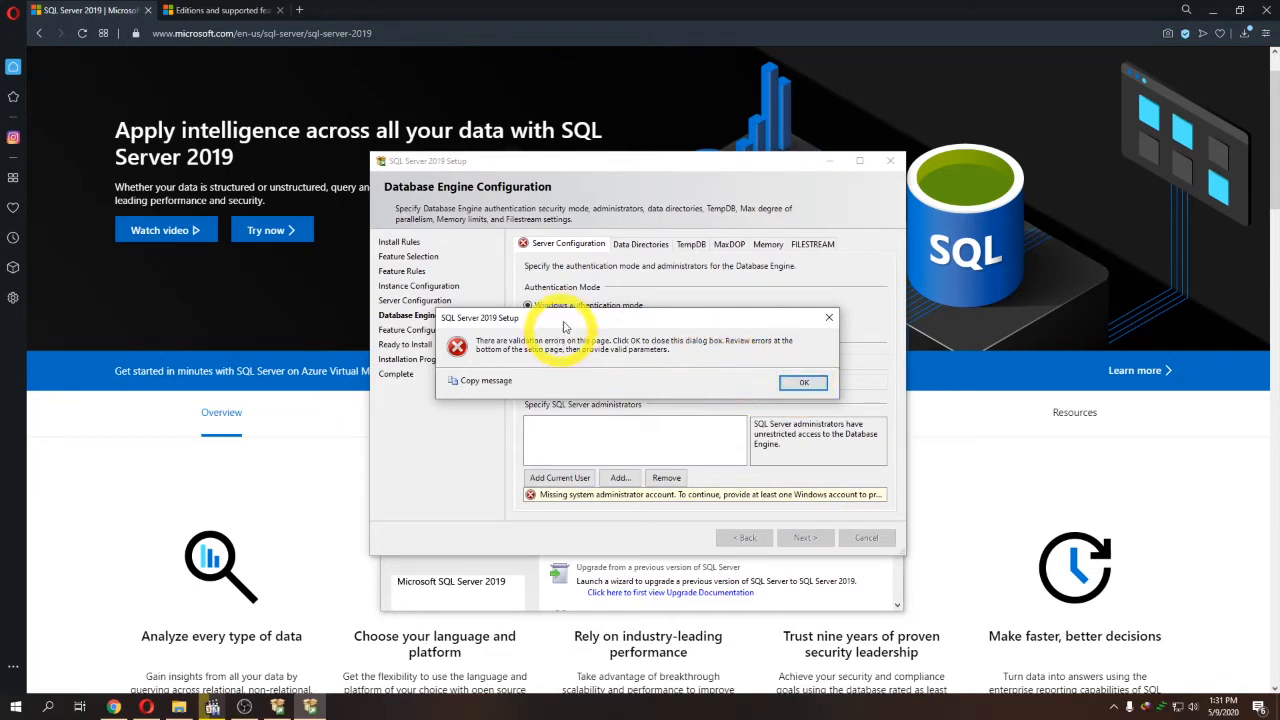
{"action": "left_click_drag", "start_coordinate": [568, 320], "coordinate": [565, 346]}
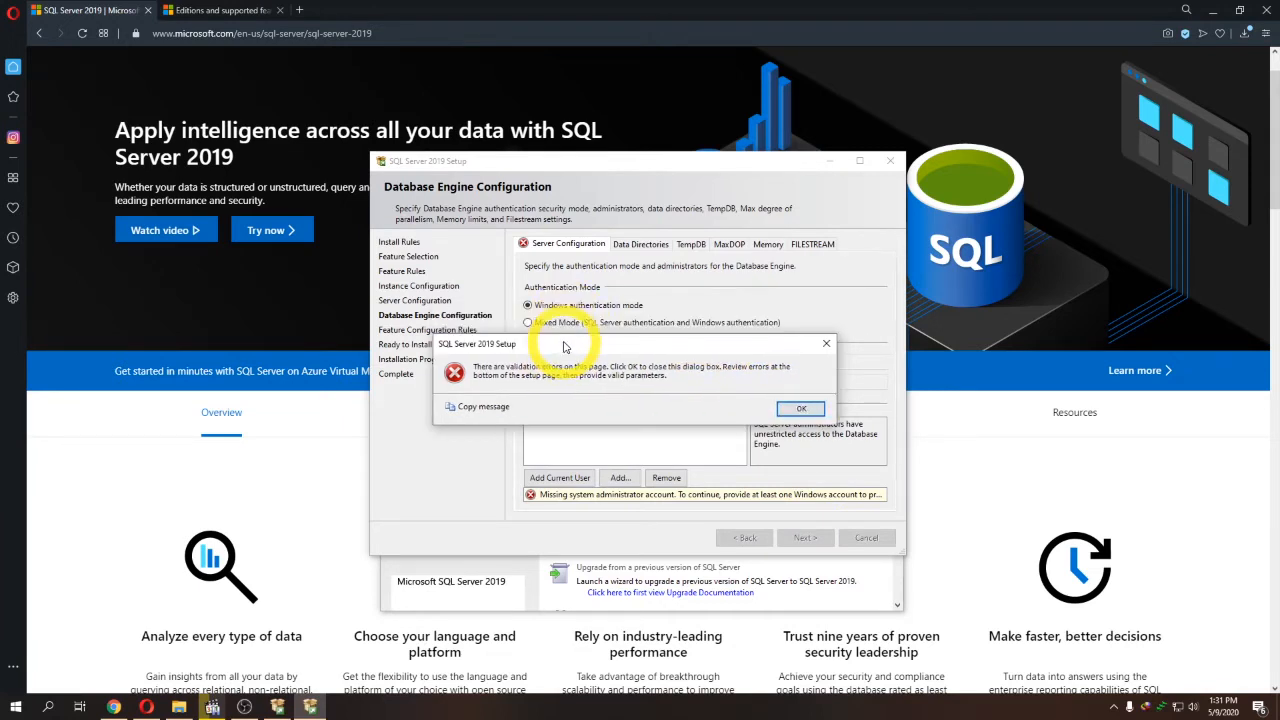
{"action": "left_click", "coordinate": [801, 408]}
{"action": "left_click", "coordinate": [561, 477]}
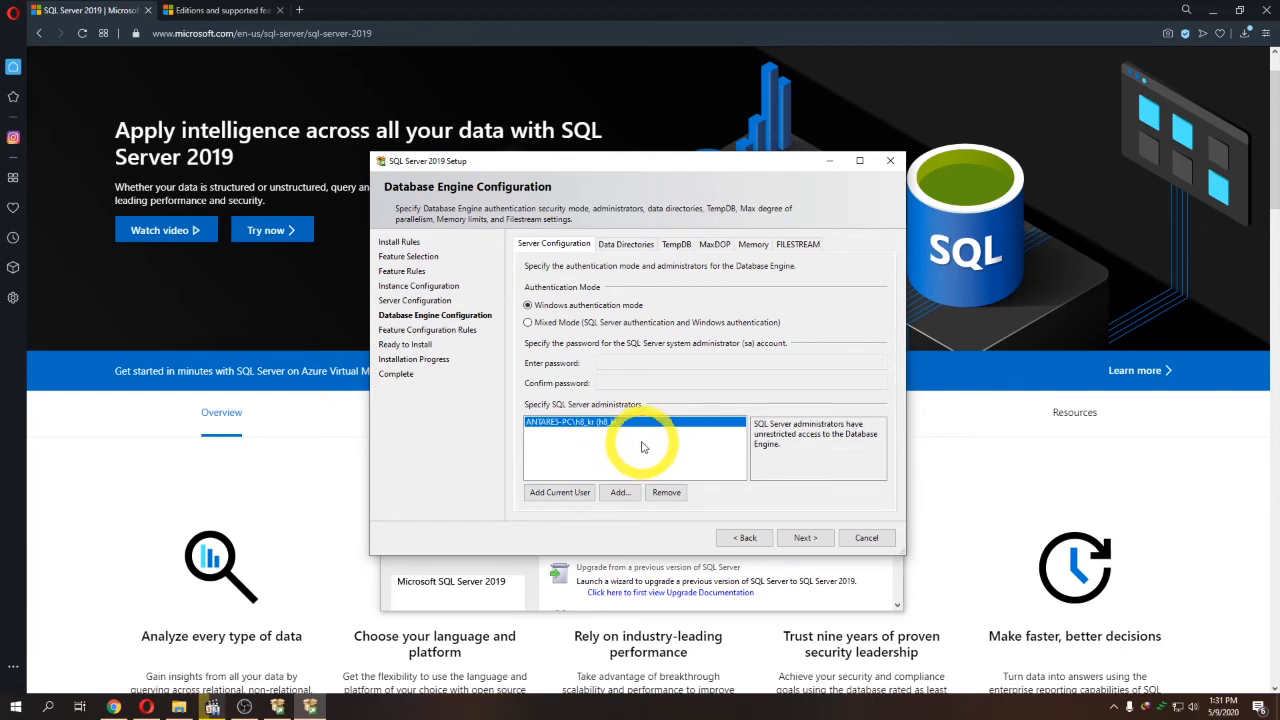
{"action": "left_click", "coordinate": [817, 545]}
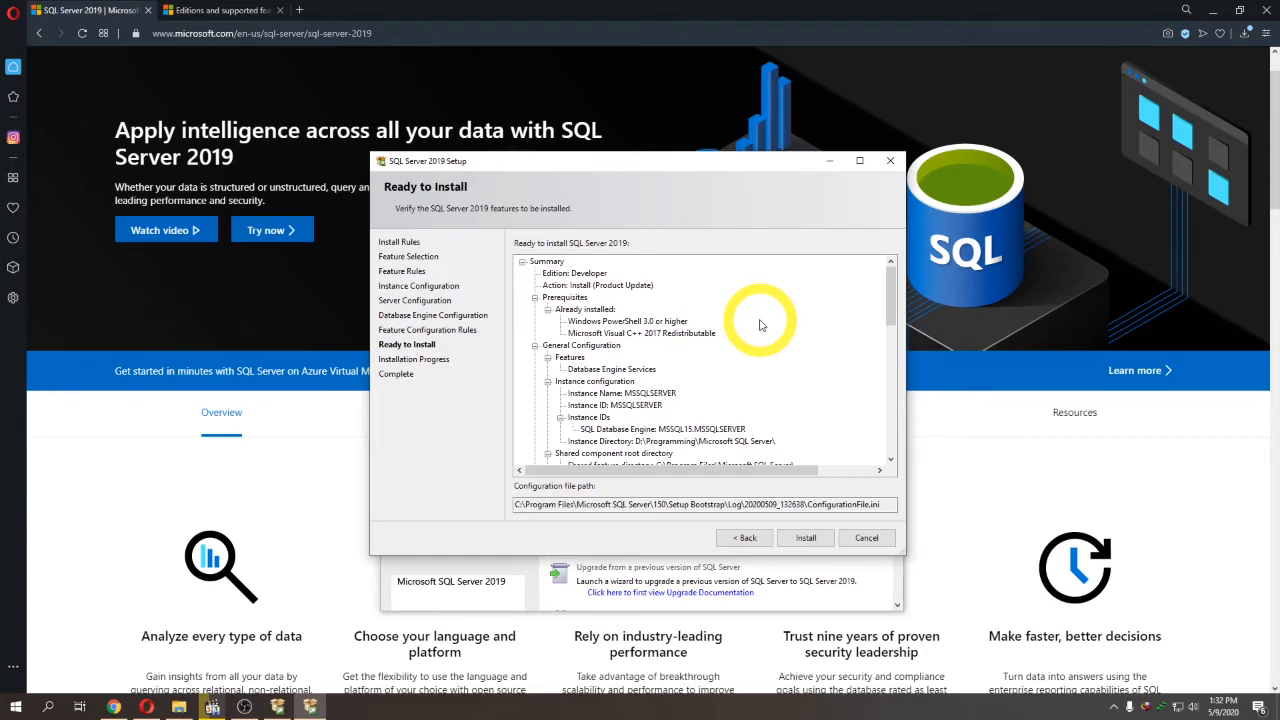
{"action": "scroll", "coordinate": [760, 325], "scroll_direction": "down", "scroll_amount": 7}
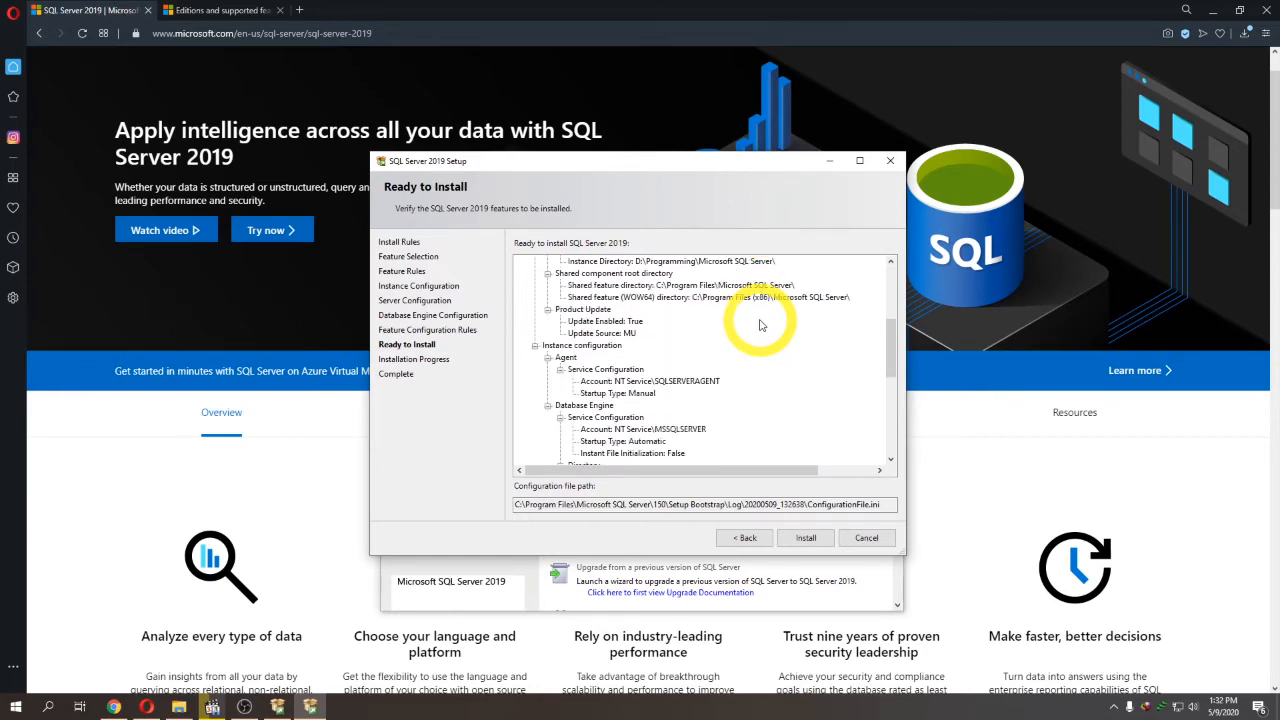
{"action": "scroll", "coordinate": [760, 325], "scroll_direction": "down", "scroll_amount": 3}
{"action": "scroll", "coordinate": [760, 325], "scroll_direction": "up", "scroll_amount": 10}
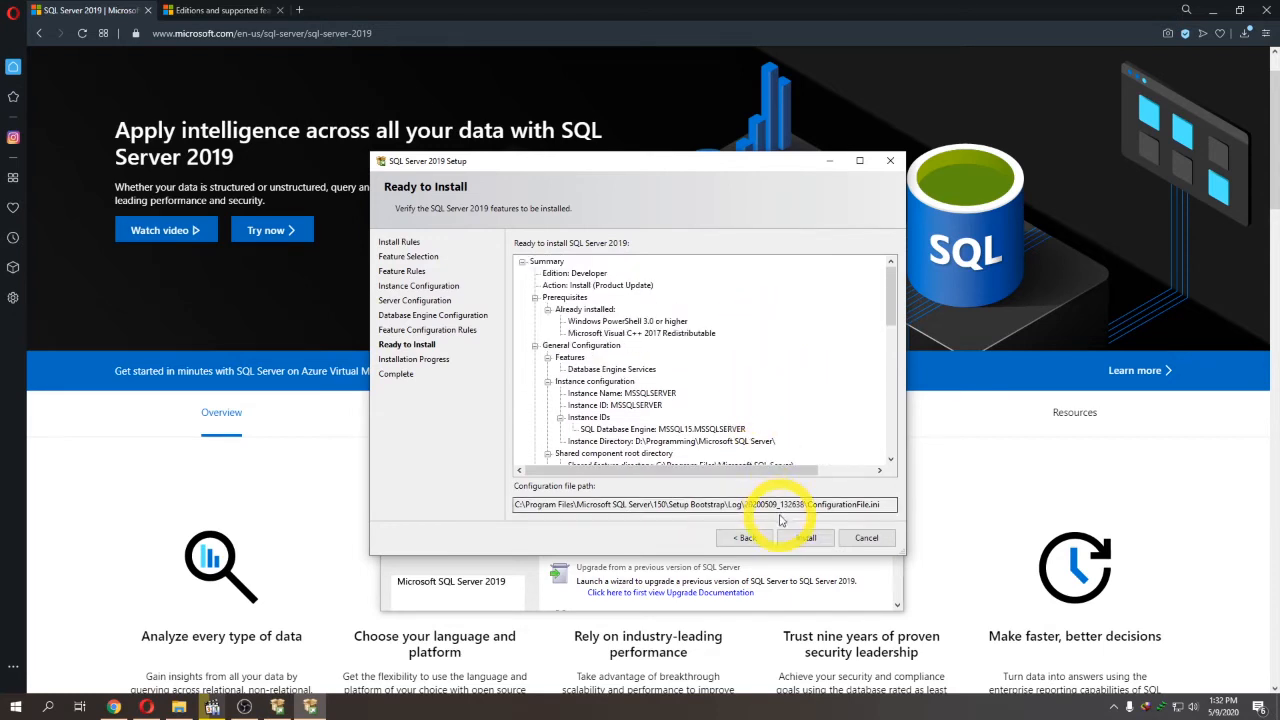
Return to the Database Engine authentication settings, try Mixed Mode, and switch back to Windows authentication mode
{"action": "left_click", "coordinate": [733, 538]}
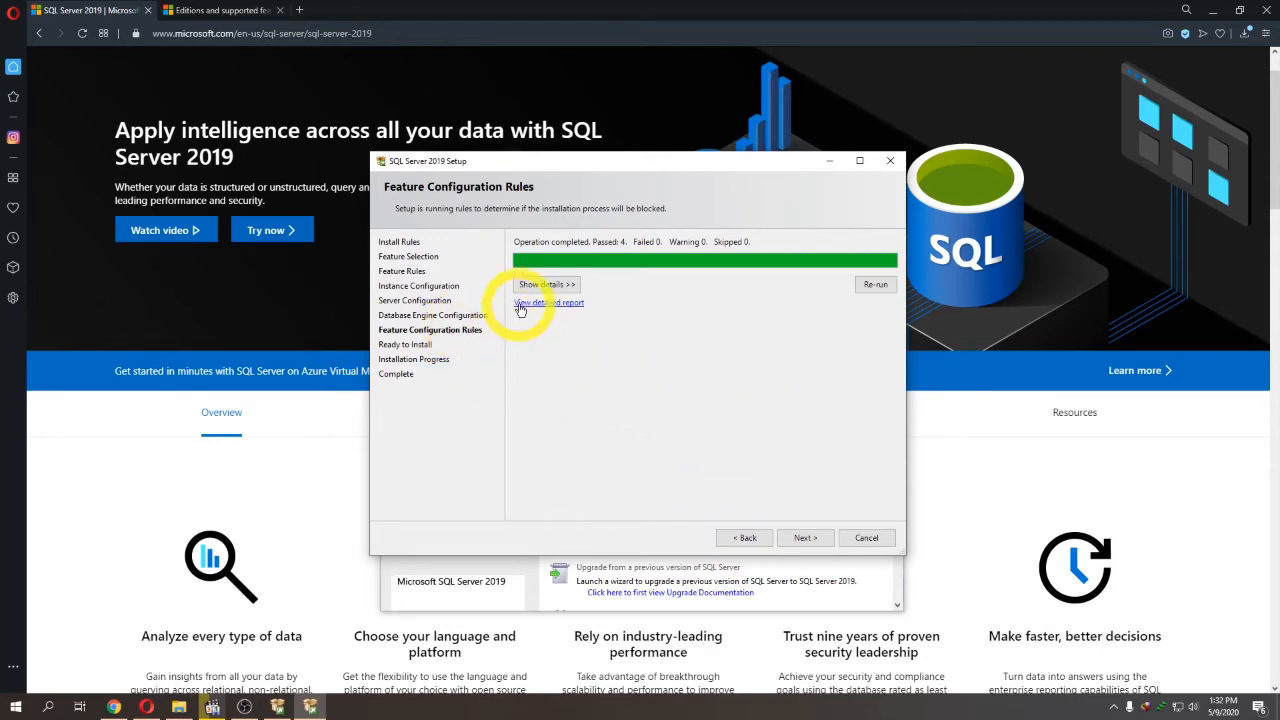
{"action": "left_click", "coordinate": [737, 538]}
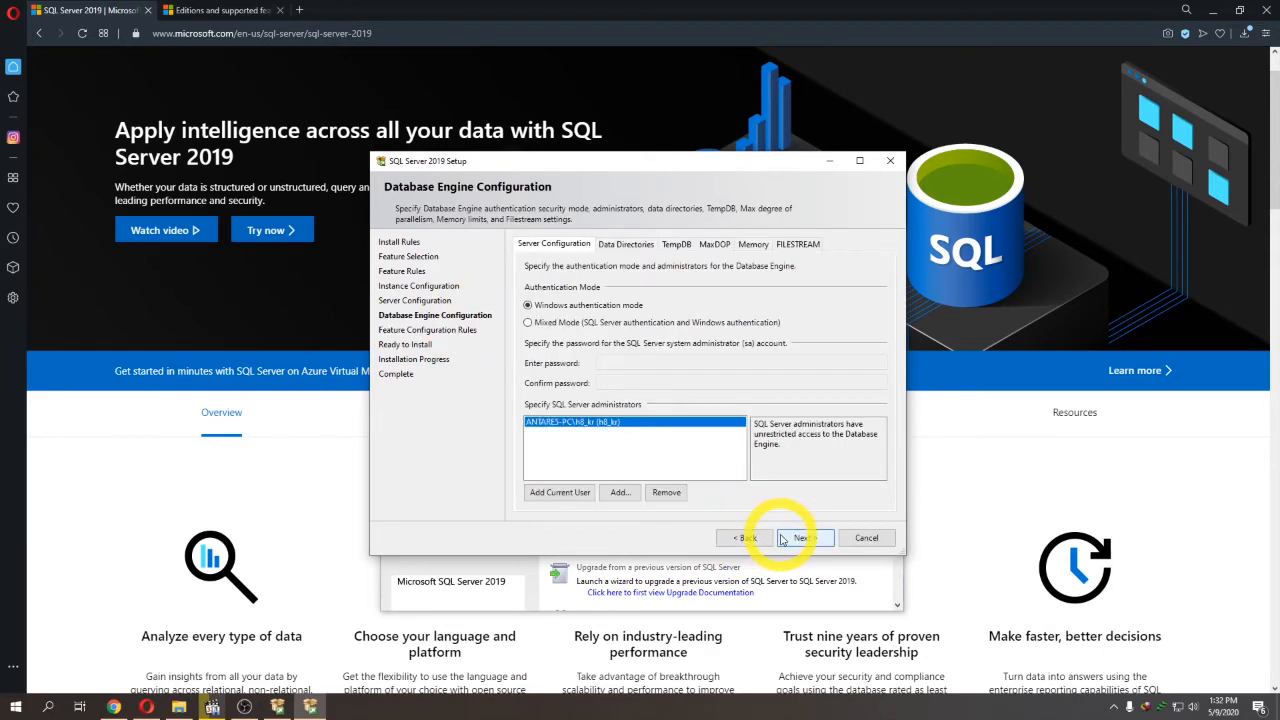
{"action": "left_click", "coordinate": [618, 331]}
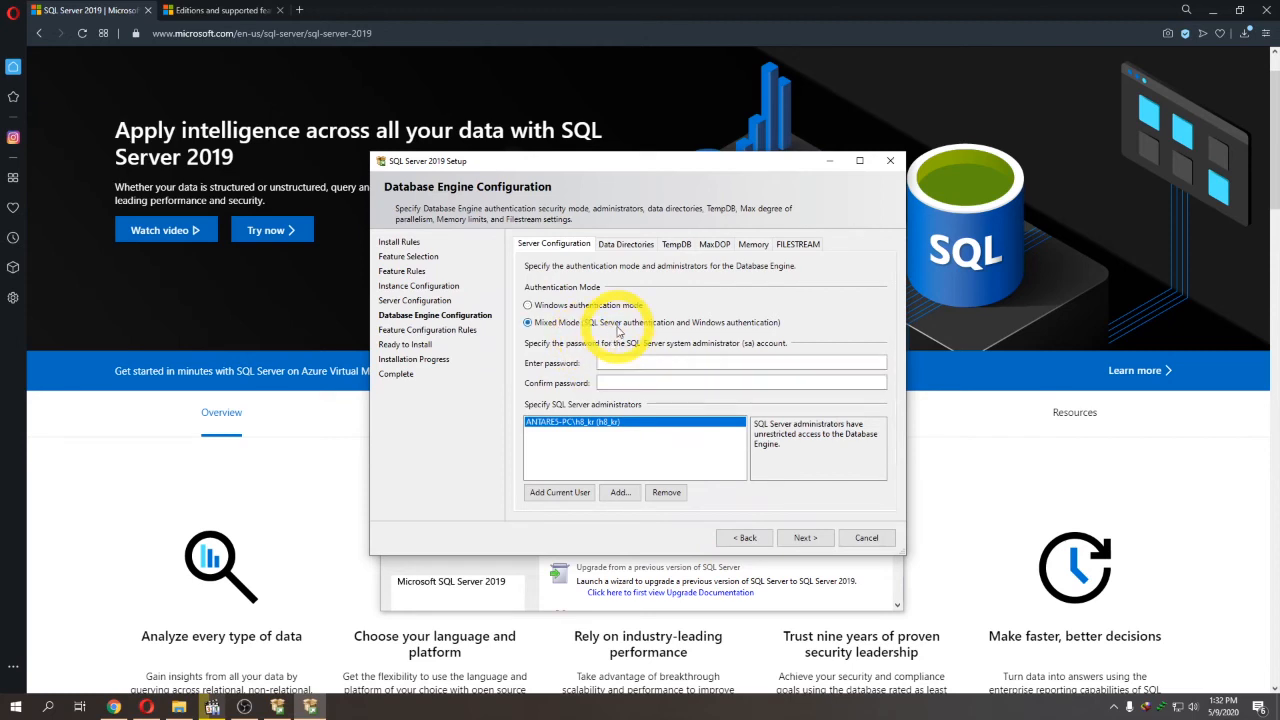
{"action": "left_click", "coordinate": [528, 305]}
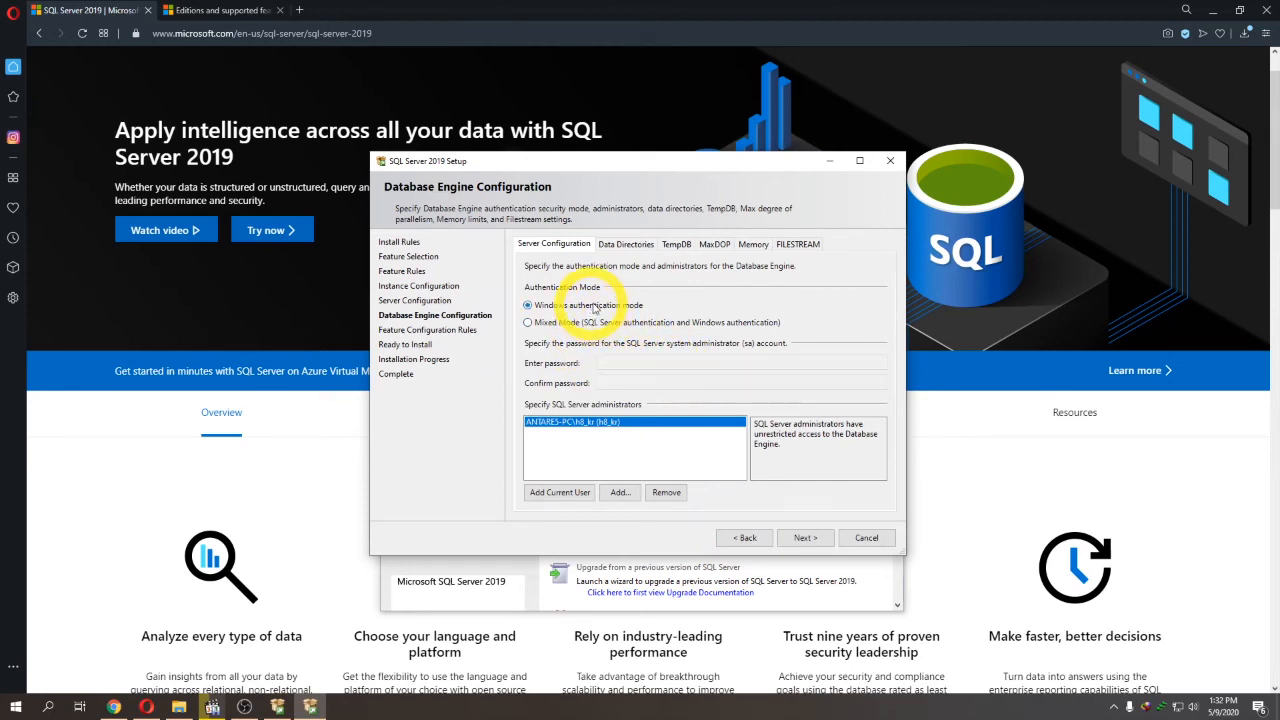
{"action": "left_click", "coordinate": [805, 537]}
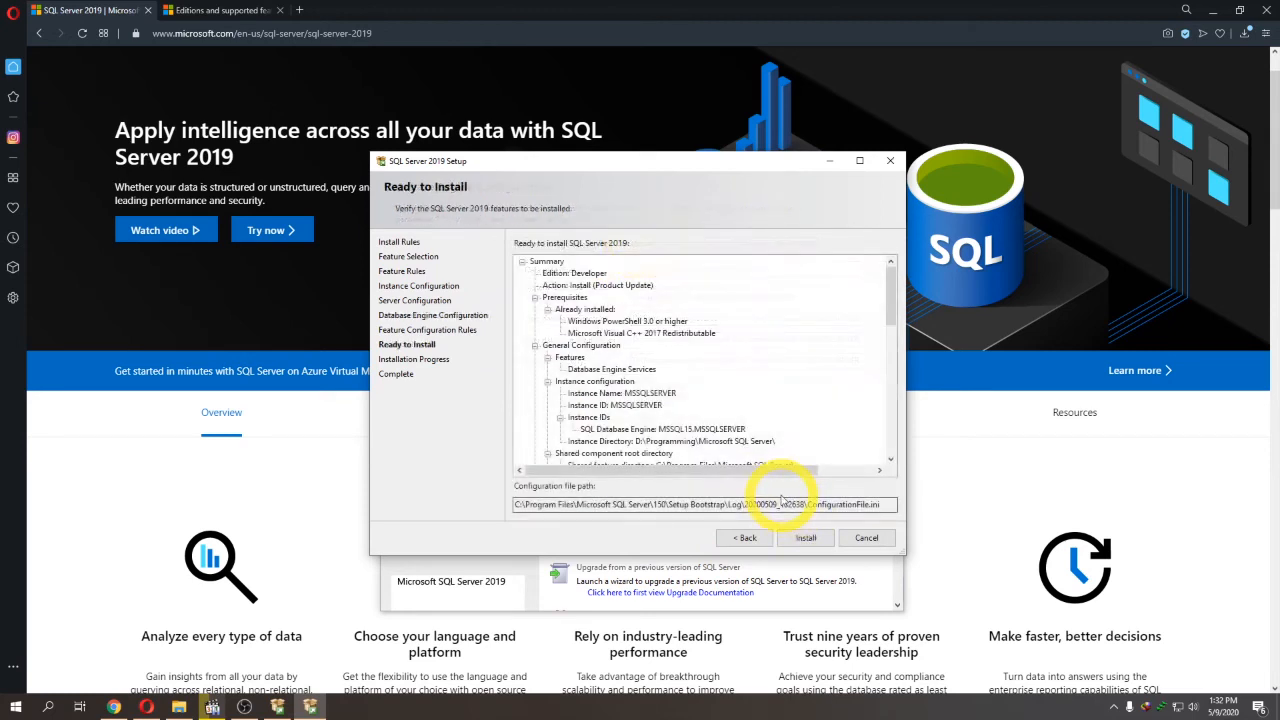
Install SQL Server 2019 with the configured settings and close the setup wizard on completion
{"action": "left_click", "coordinate": [806, 537]}
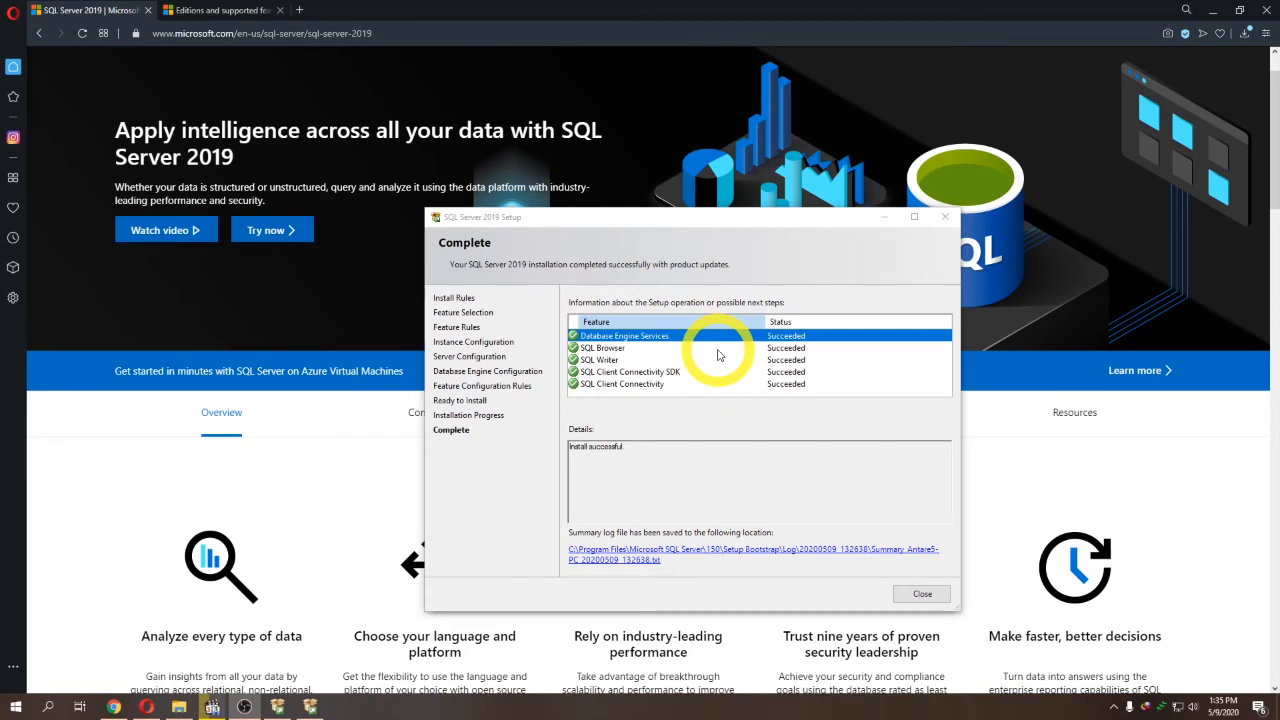
{"action": "left_click", "coordinate": [918, 596]}
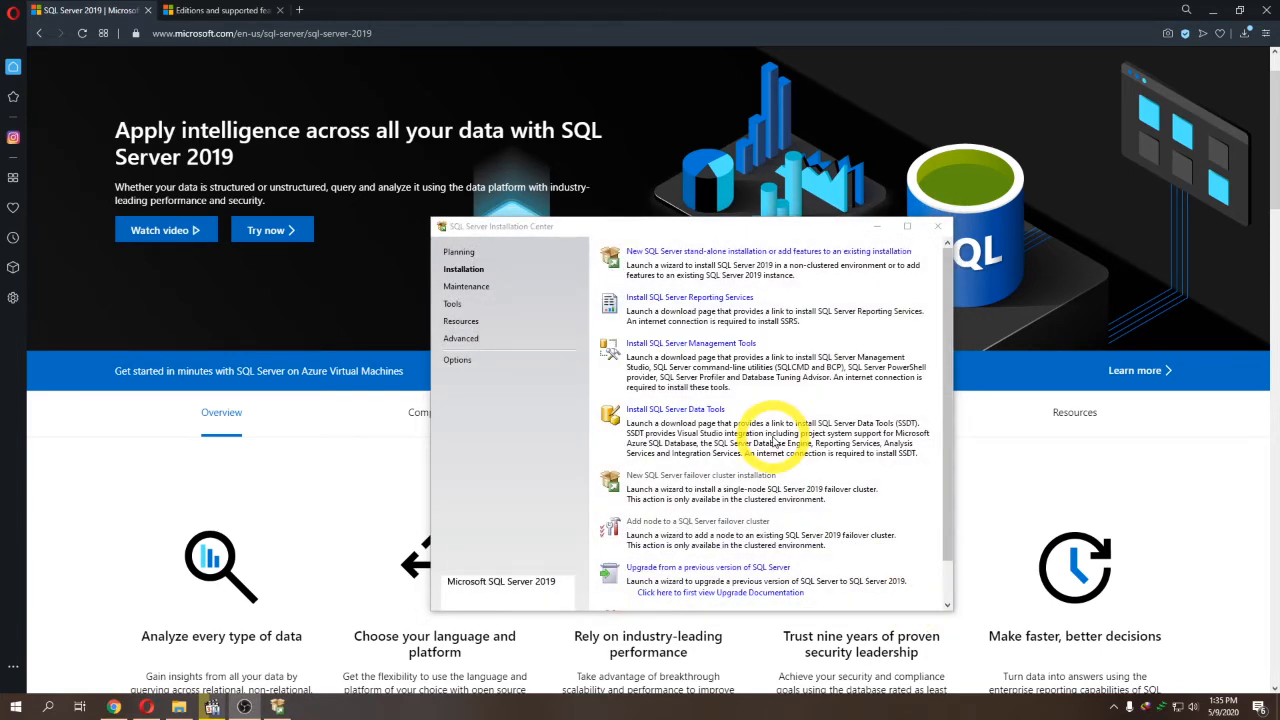
Check the status of the SQL Server services in Windows Services and look over the recently added SQL Server 2019 apps
{"action": "key", "text": "super"}
{"action": "type", "text": "service"}
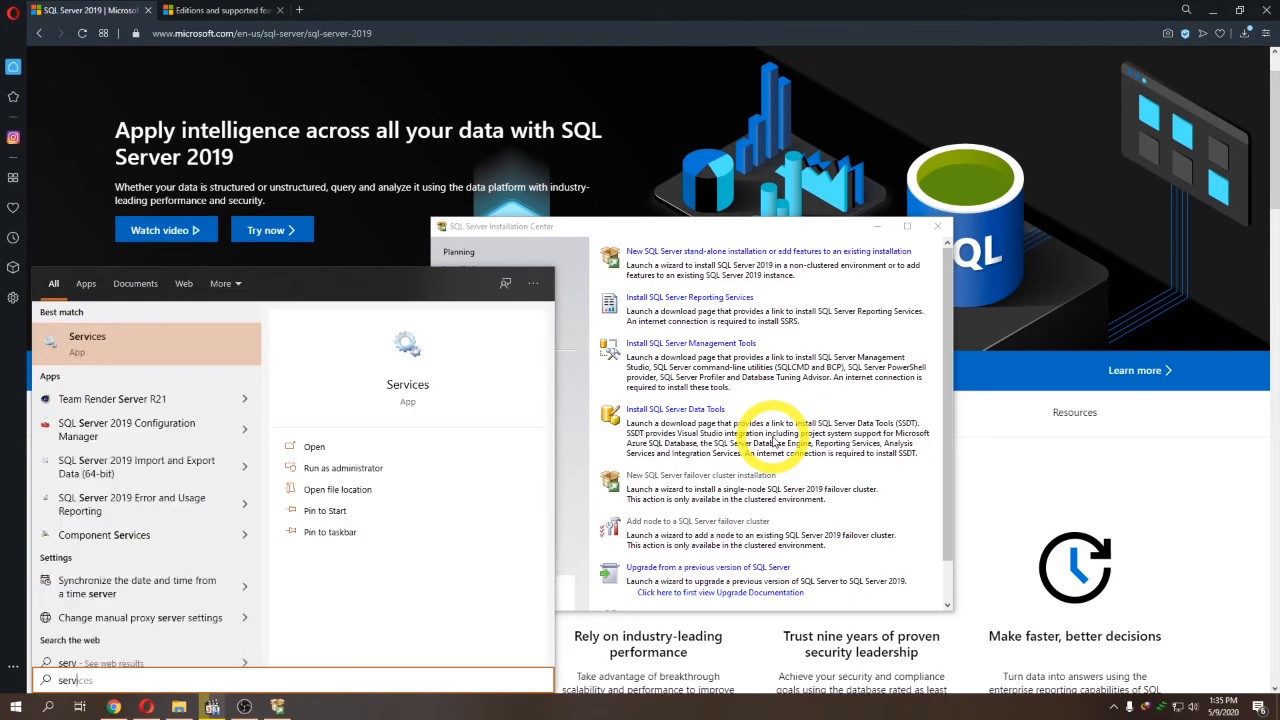
{"action": "type", "text": "s"}
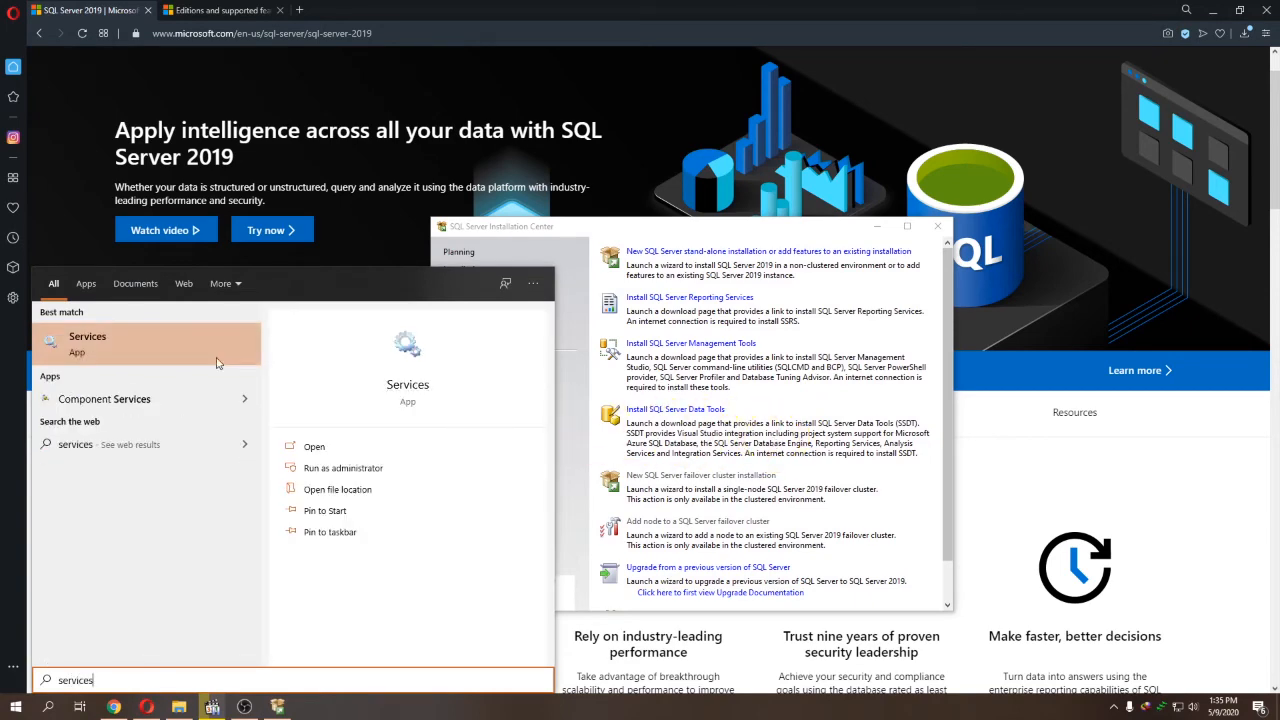
{"action": "left_click", "coordinate": [186, 355]}
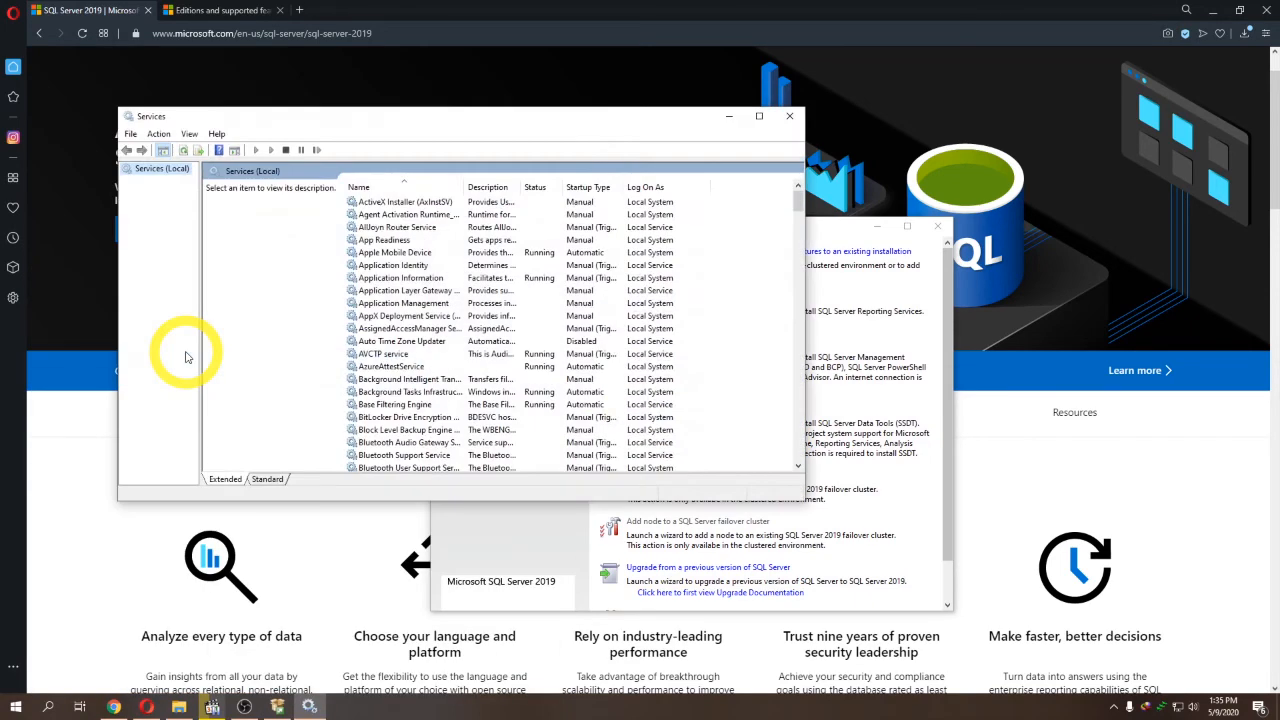
{"action": "left_click", "coordinate": [380, 397]}
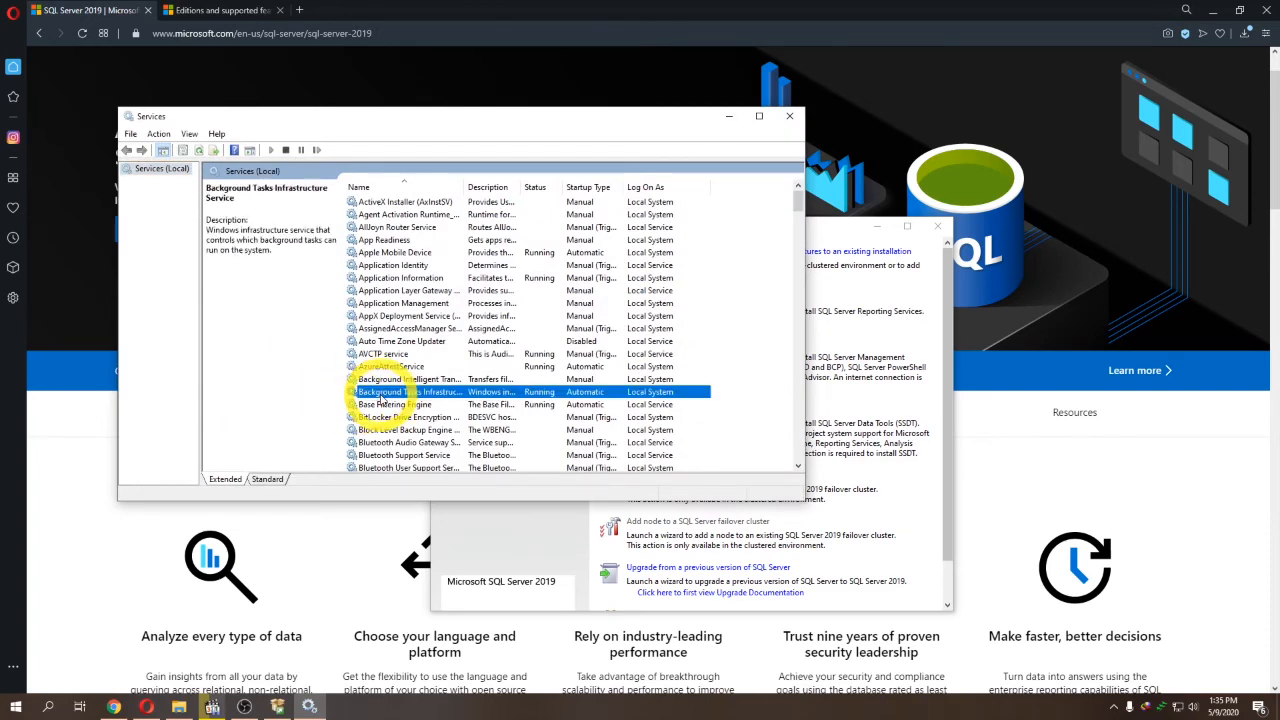
{"action": "type", "text": "sql"}
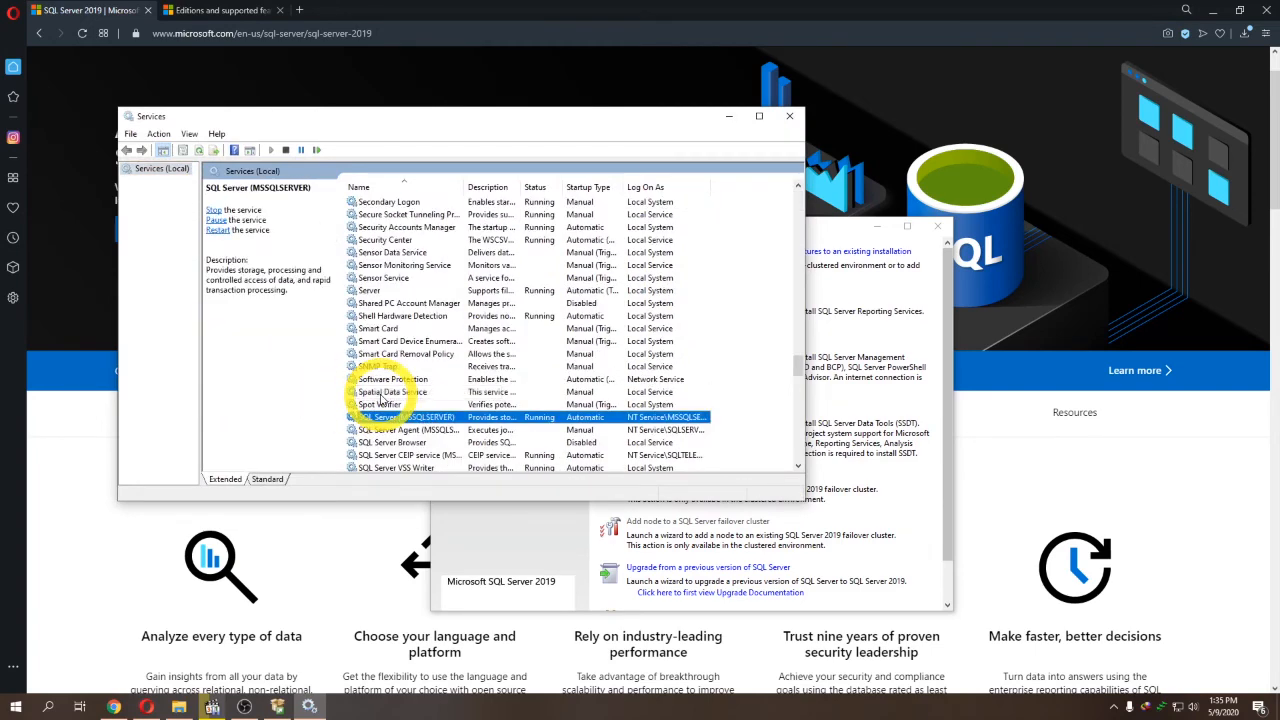
{"action": "scroll", "coordinate": [380, 400], "scroll_direction": "down", "scroll_amount": 2}
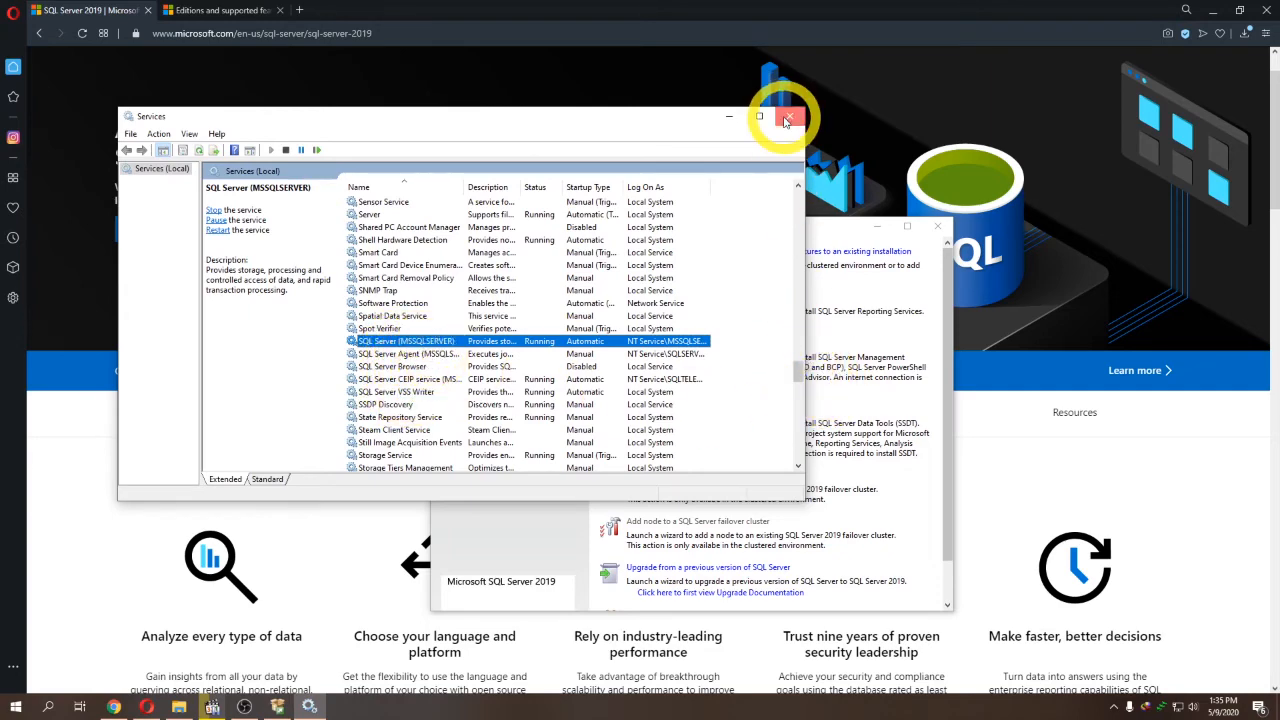
{"action": "left_click", "coordinate": [789, 116]}
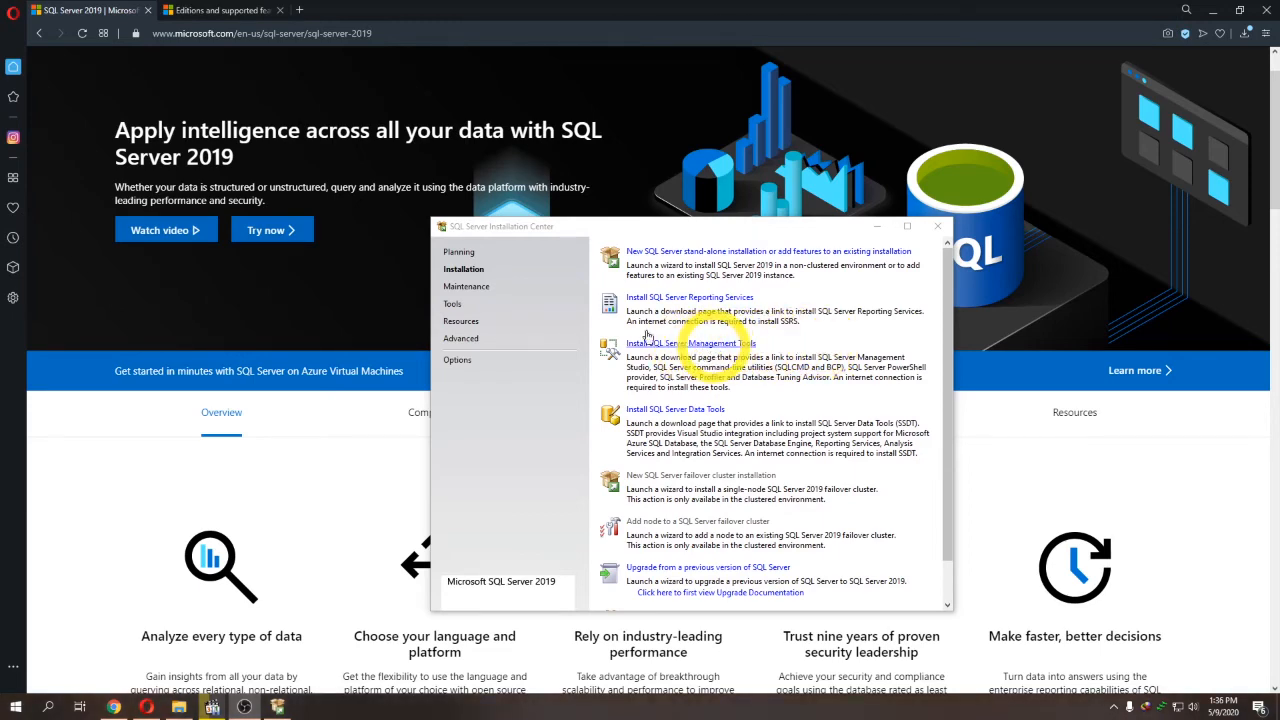
{"action": "left_click", "coordinate": [15, 706]}
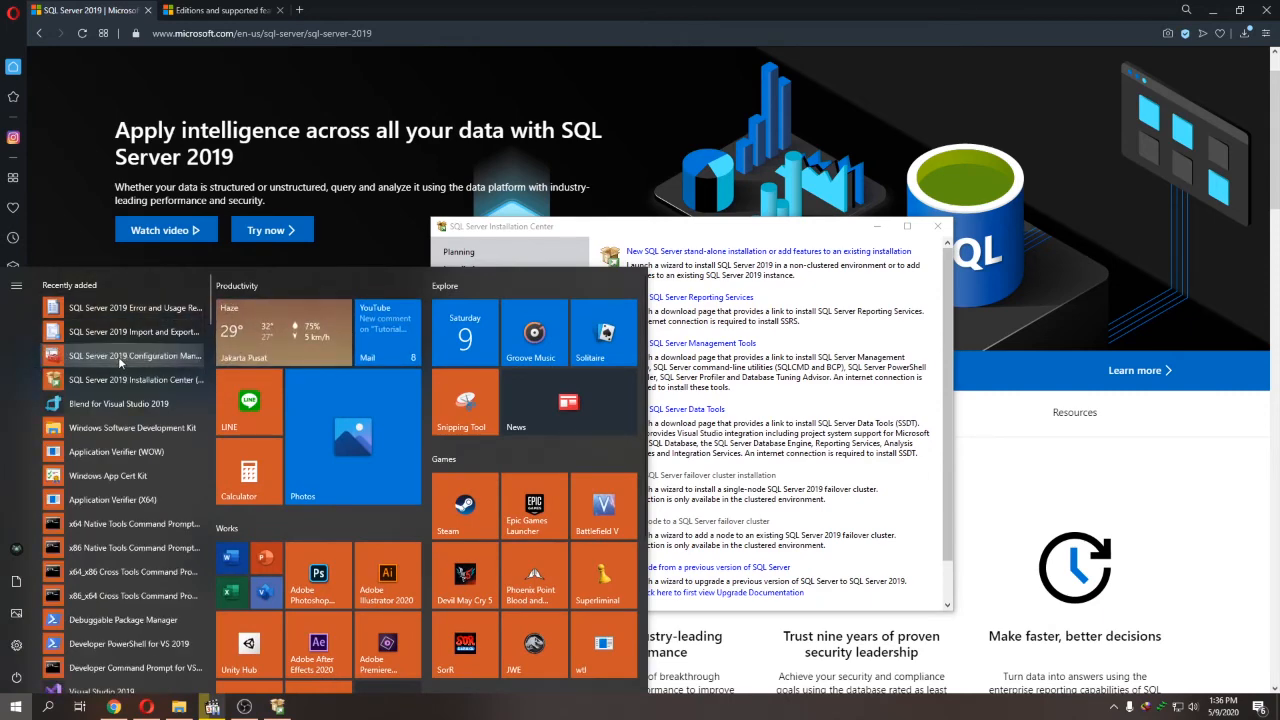
{"action": "left_click", "coordinate": [700, 414]}
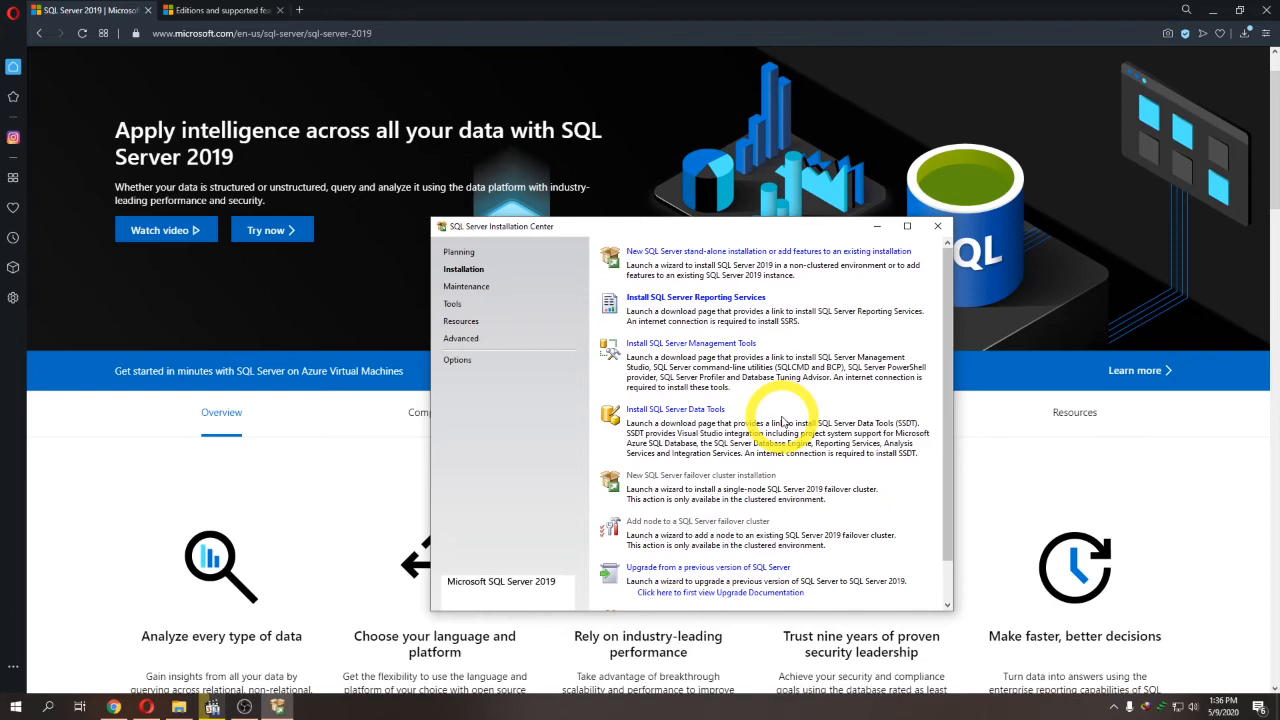
Open the SQL Server Management Tools download page from the Installation Center and download SSMS-Setup-ENU.exe
{"action": "left_click", "coordinate": [717, 345]}
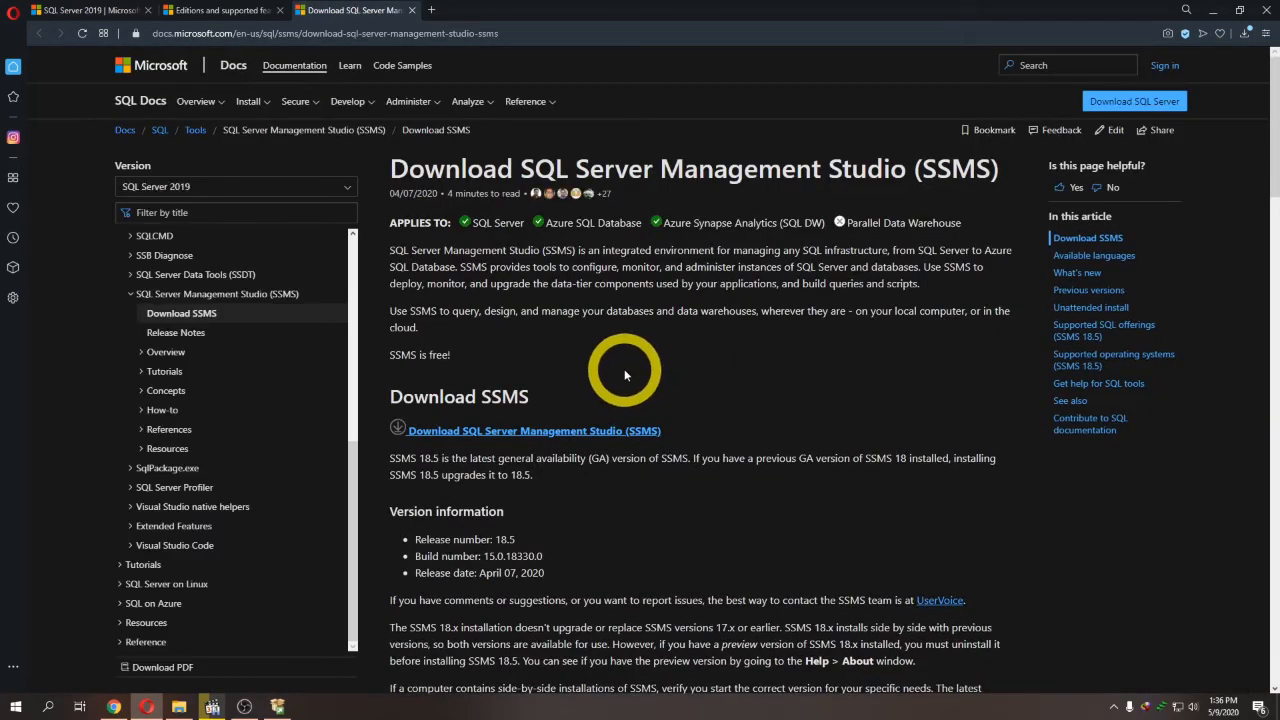
{"action": "left_click", "coordinate": [592, 434]}
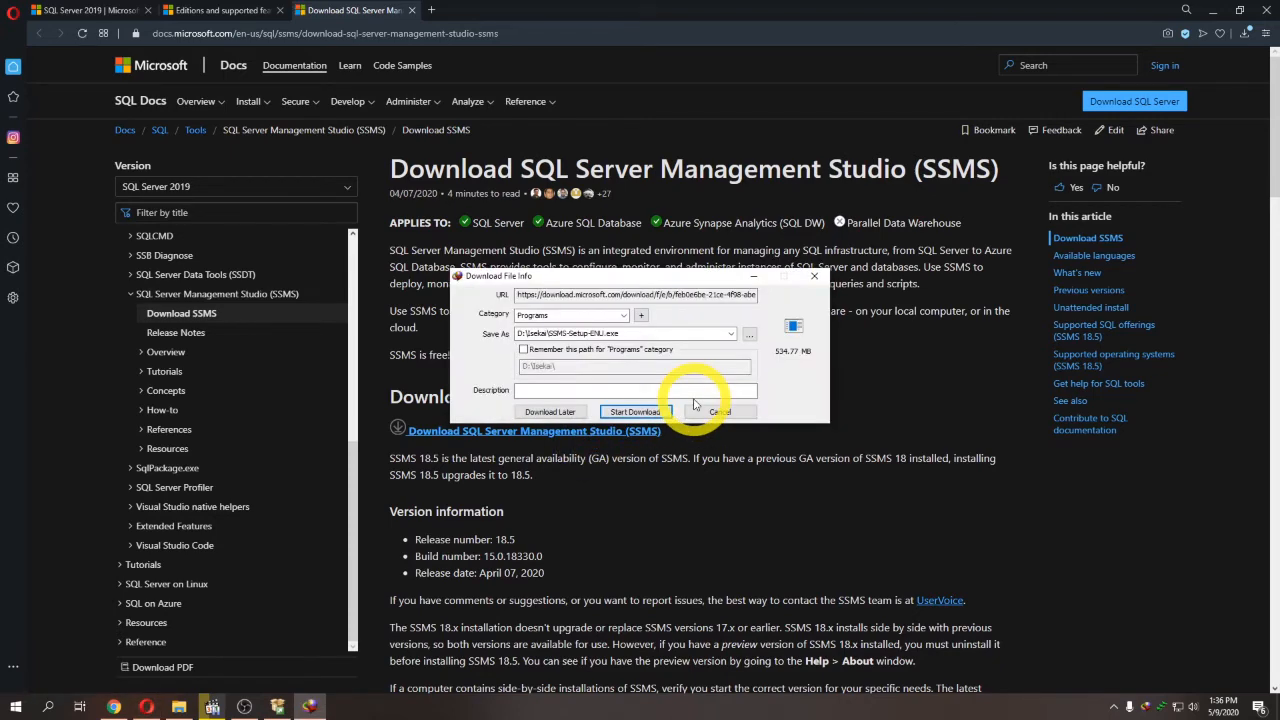
{"action": "left_click", "coordinate": [640, 411]}
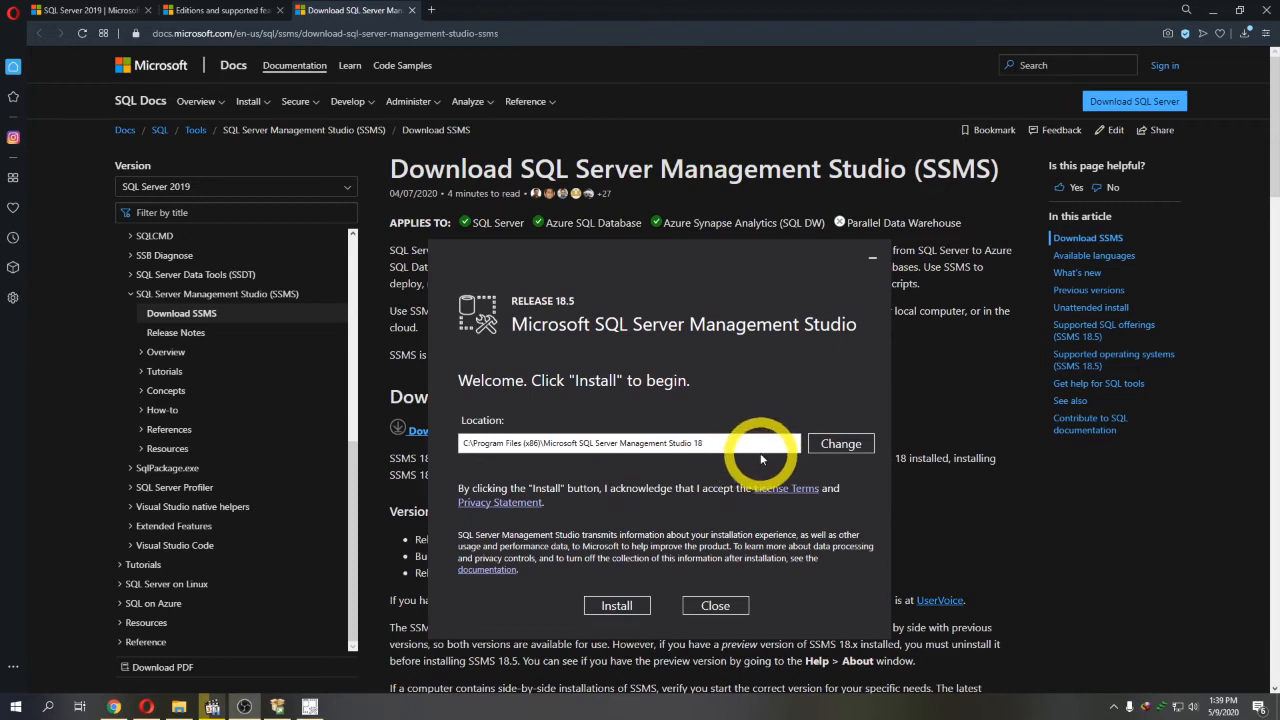
Set the SSMS 18.5 install location to D:\Programming\Microsoft SQL Server Management Studio 18 and start the installation
{"action": "left_click", "coordinate": [815, 447]}
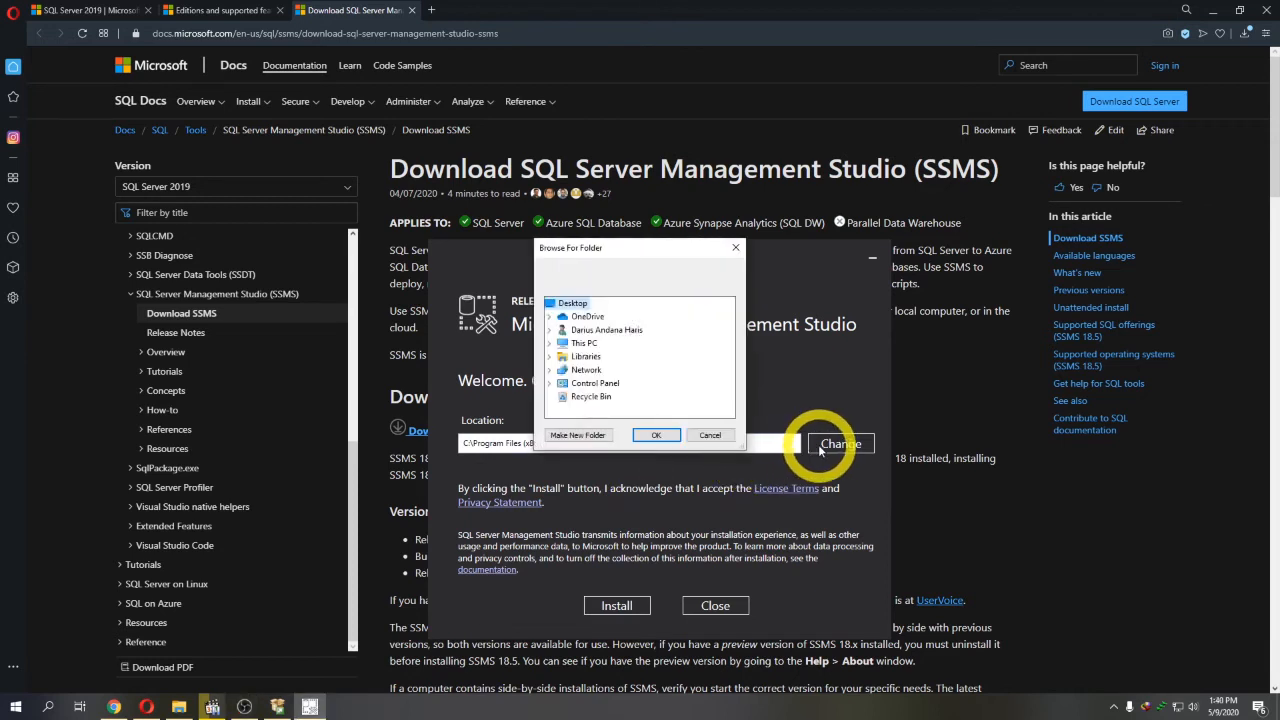
{"action": "left_click", "coordinate": [563, 314]}
{"action": "left_click", "coordinate": [557, 300]}
{"action": "left_click", "coordinate": [656, 435]}
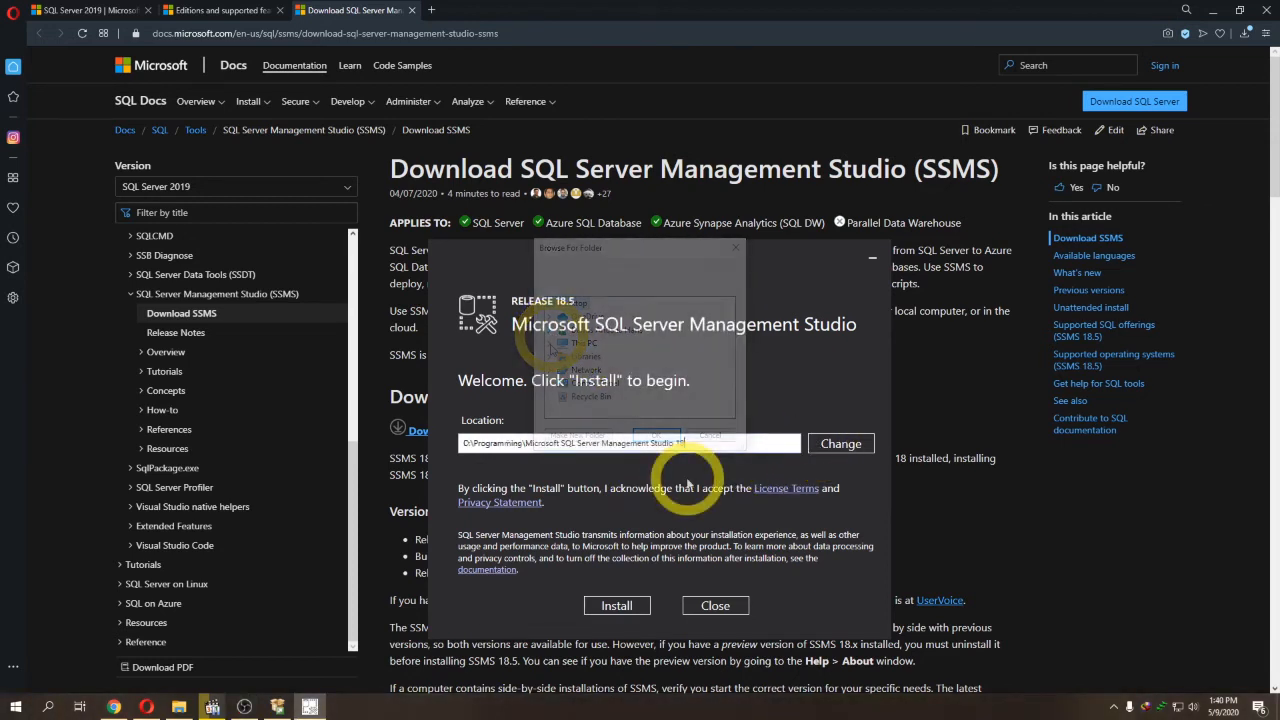
{"action": "left_click", "coordinate": [617, 605]}
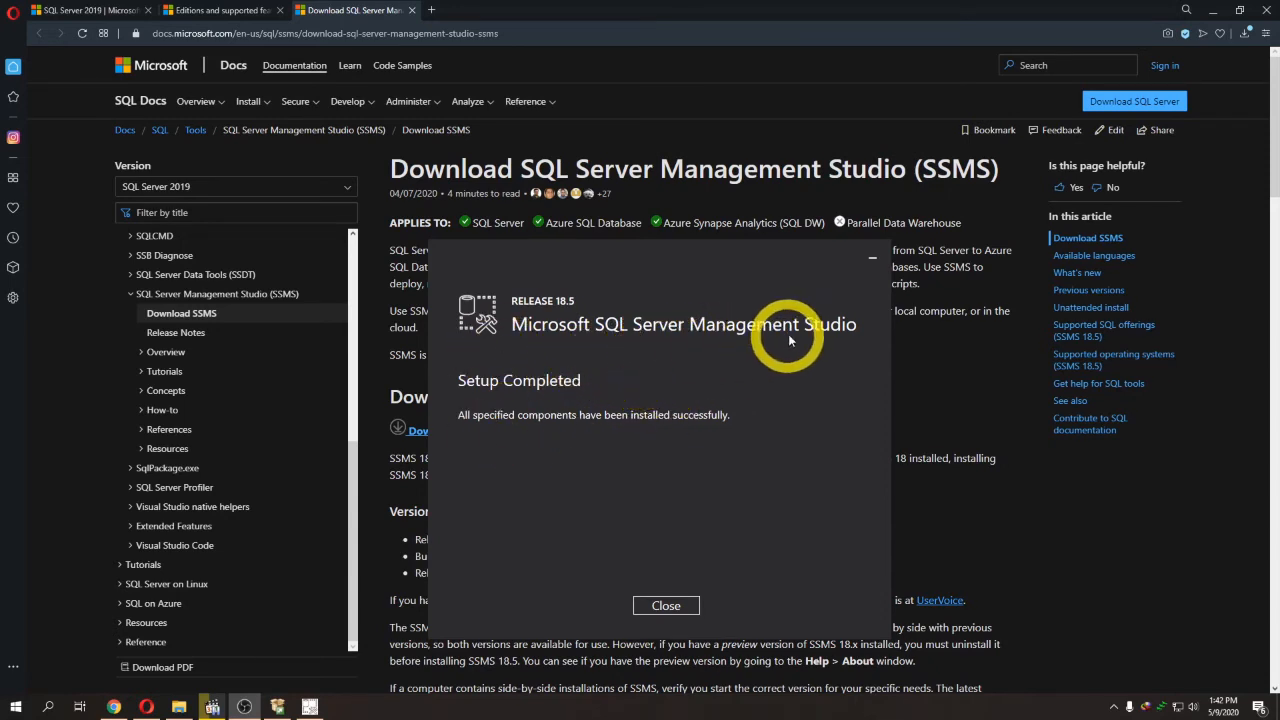
Launch Microsoft SQL Server Management Studio 18 from the recently added apps and close the completed setup wizard
{"action": "left_click", "coordinate": [15, 707]}
{"action": "left_click", "coordinate": [56, 380]}
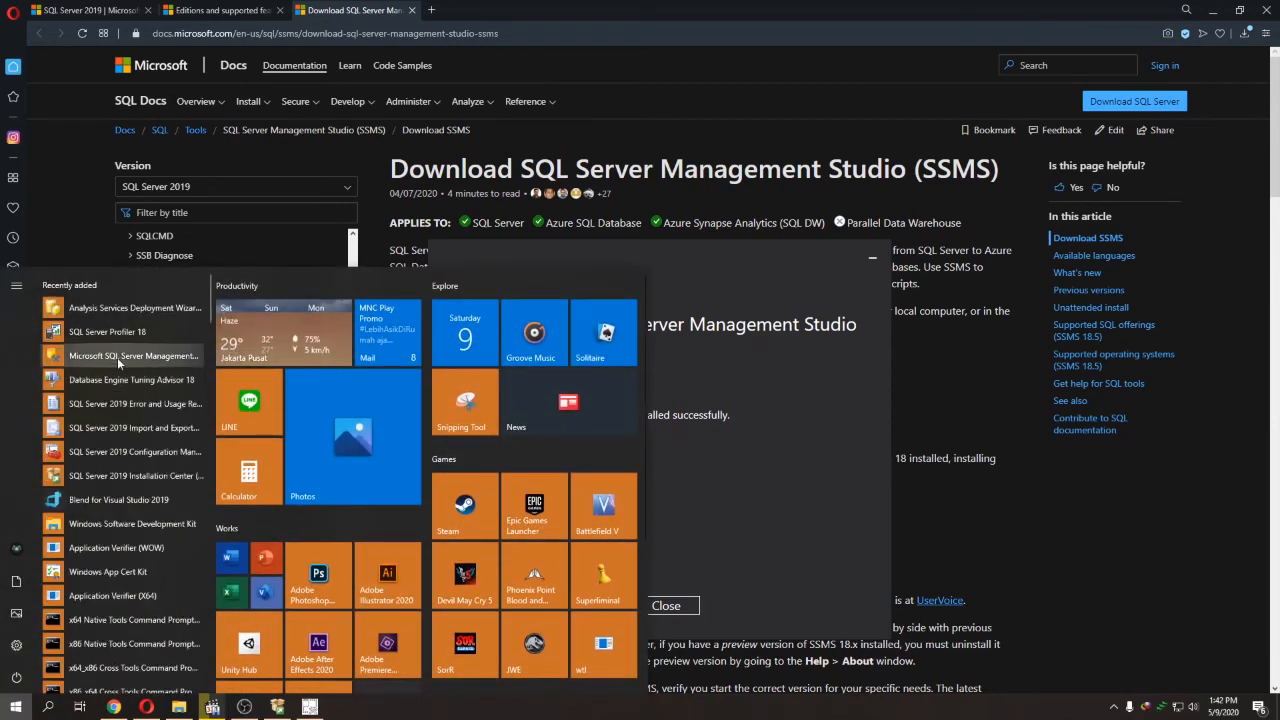
{"action": "left_click", "coordinate": [116, 360]}
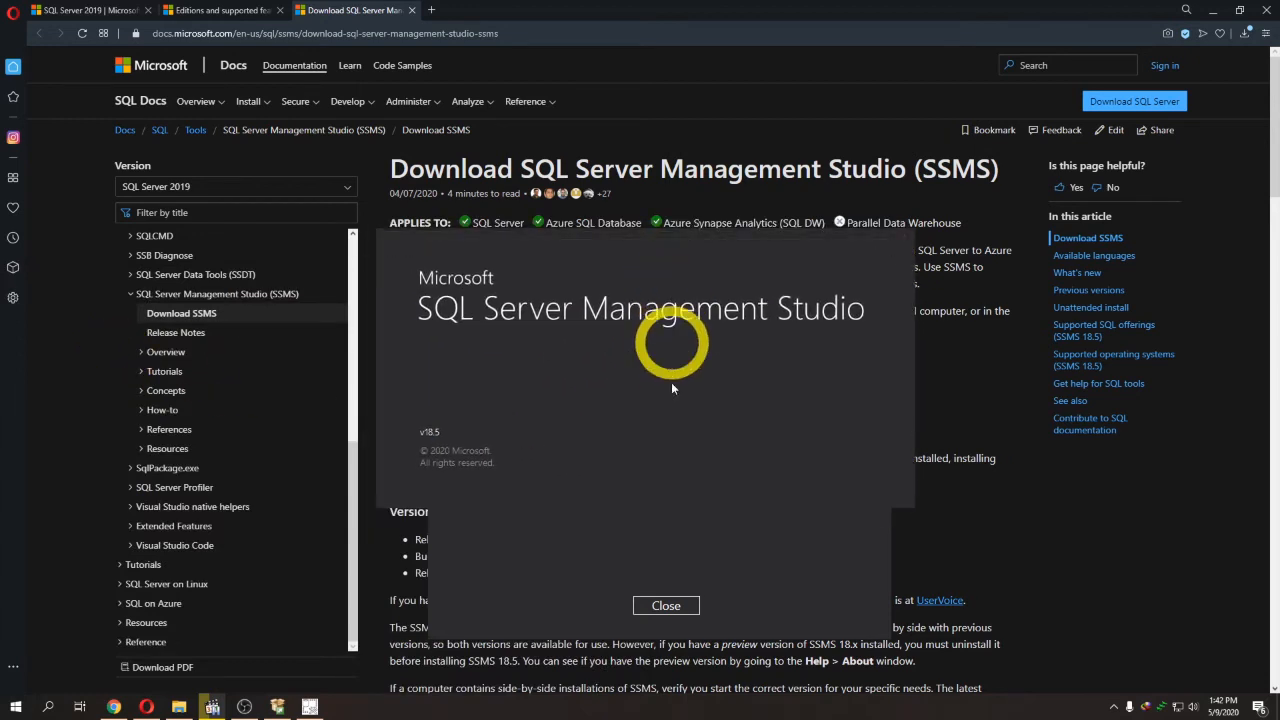
{"action": "left_click", "coordinate": [680, 608]}
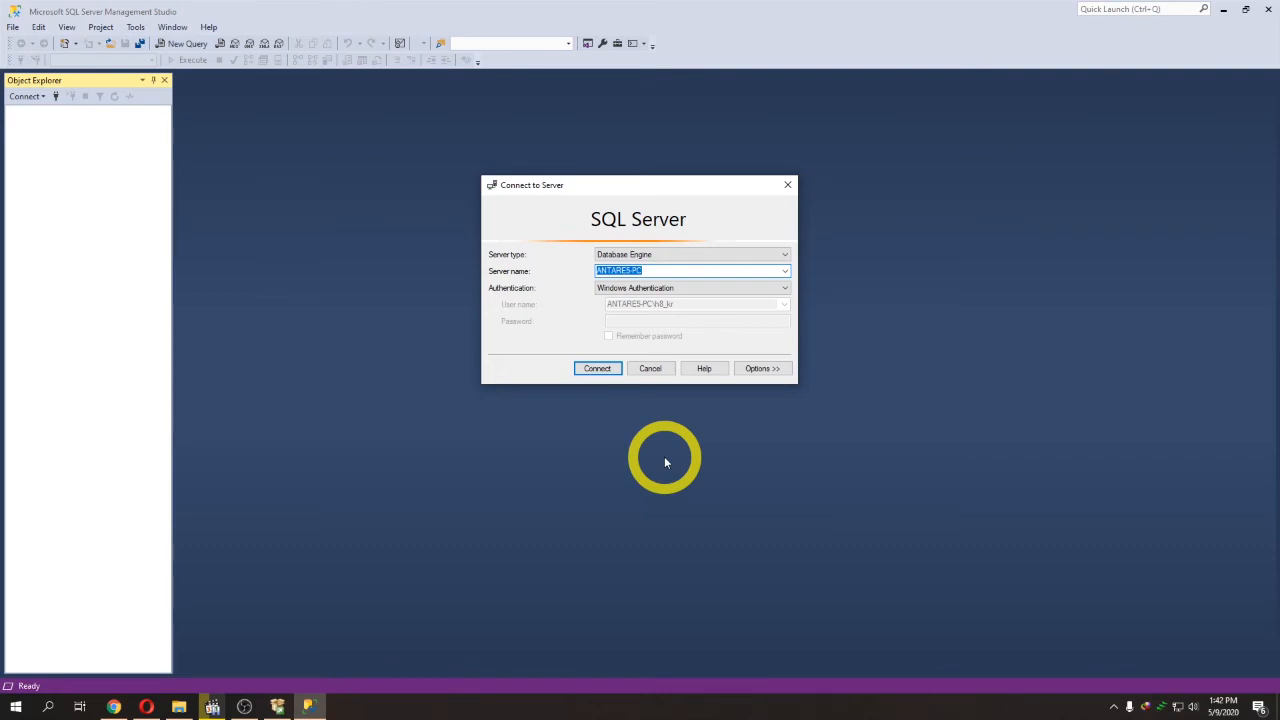
Look over the server type and authentication choices, then connect to the local Database Engine using Windows Authentication
{"action": "left_click", "coordinate": [698, 255]}
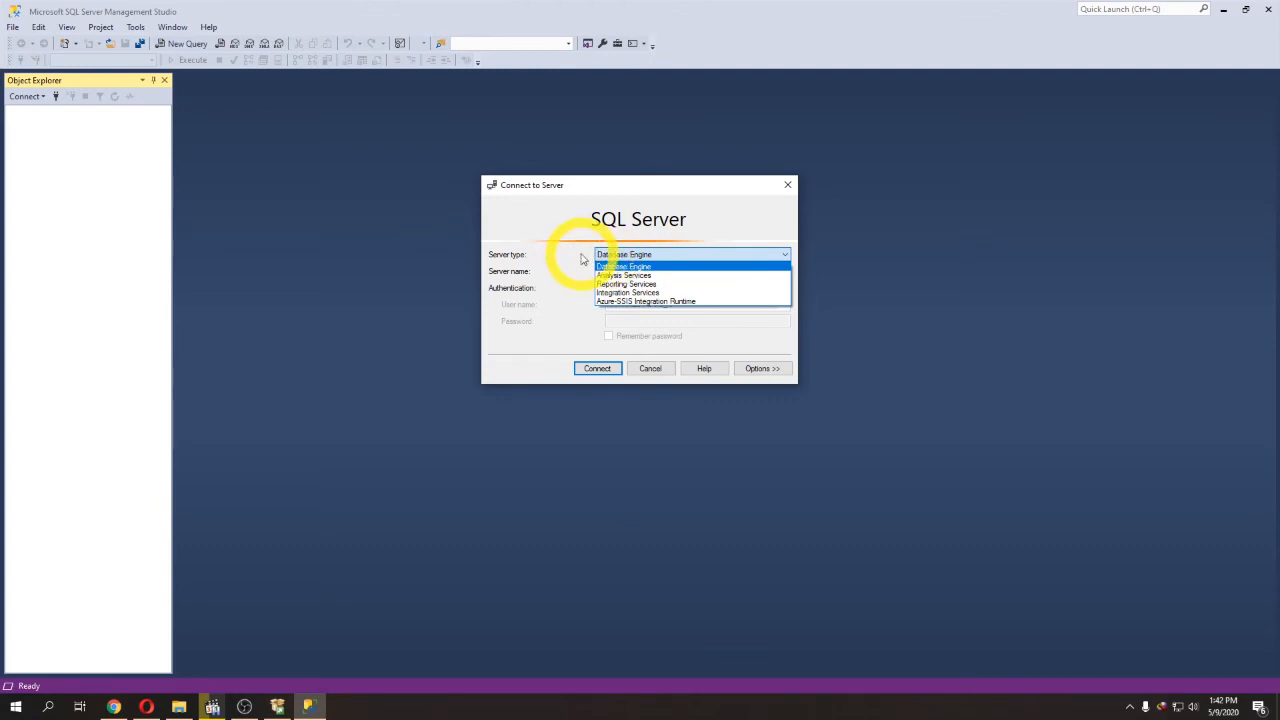
{"action": "left_click", "coordinate": [580, 258]}
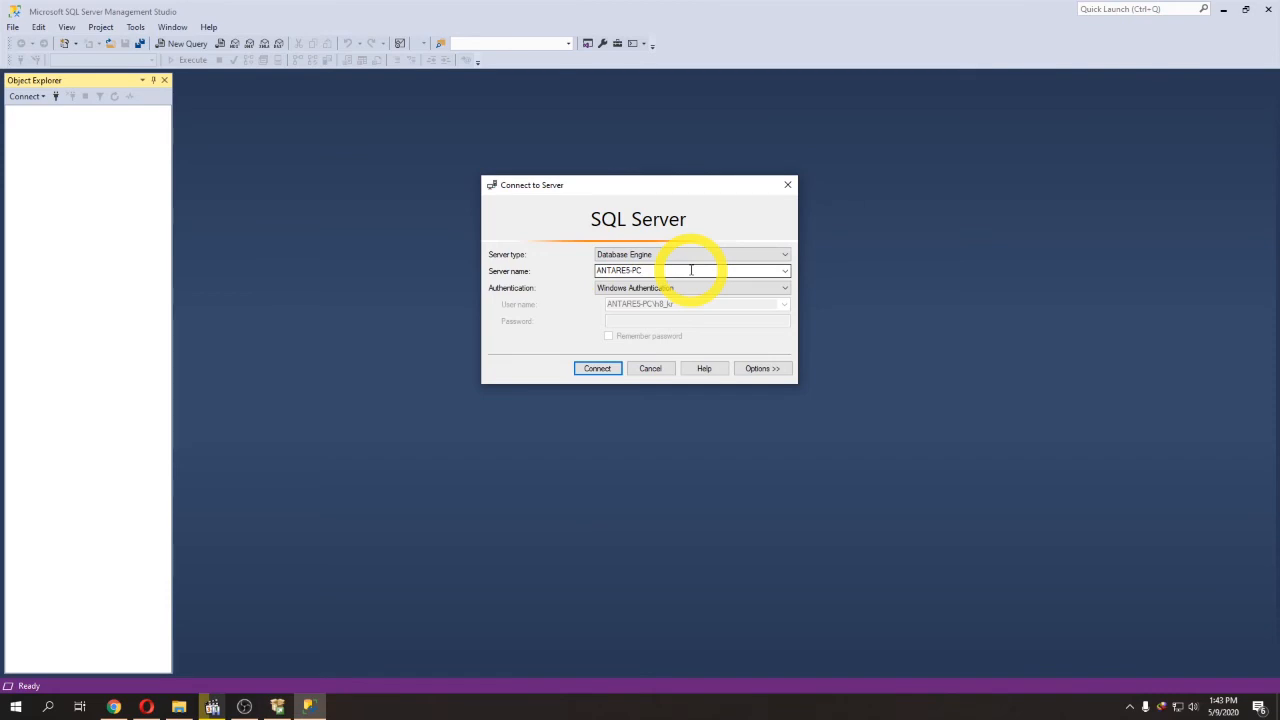
{"action": "left_click", "coordinate": [666, 287]}
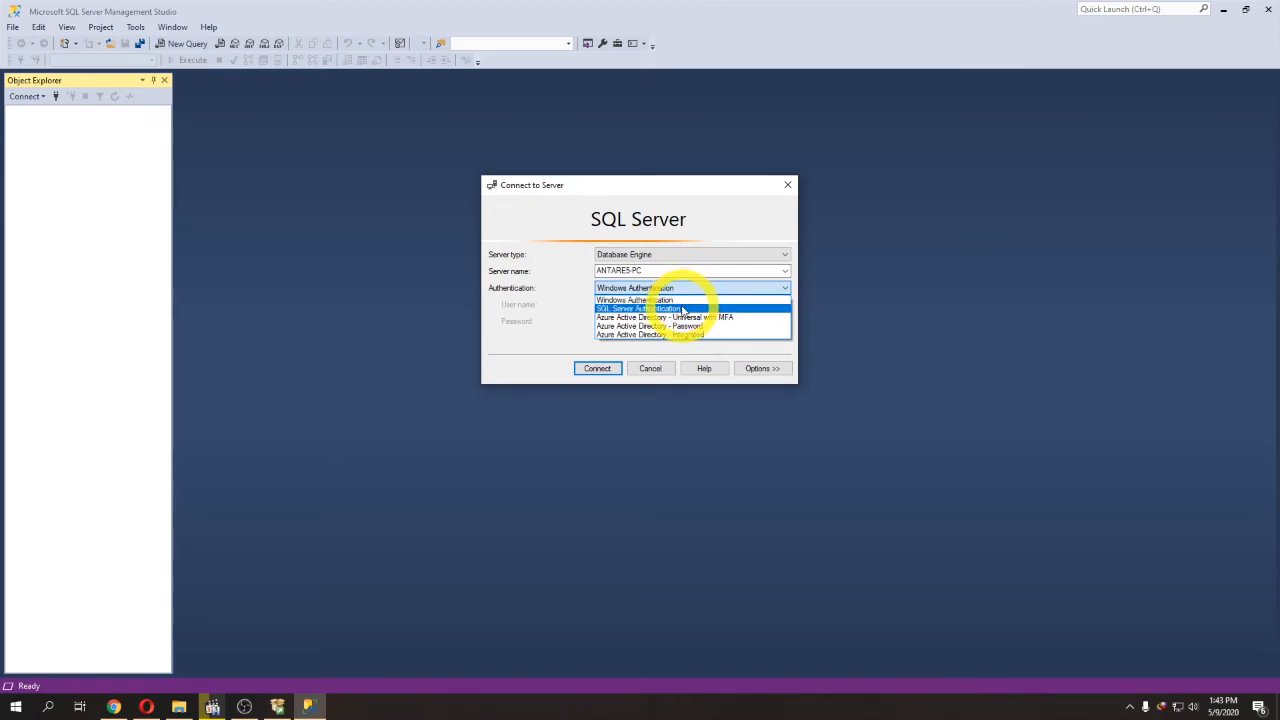
{"action": "left_click", "coordinate": [685, 307]}
{"action": "left_click", "coordinate": [635, 288]}
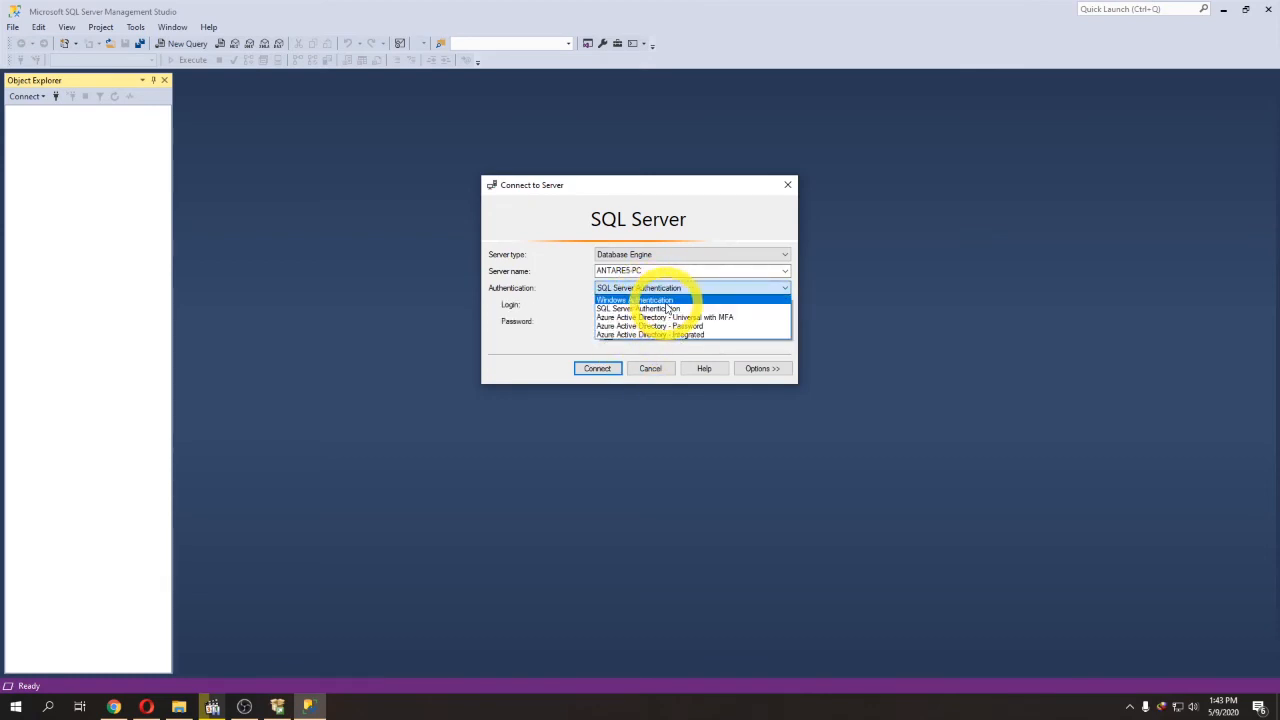
{"action": "left_click", "coordinate": [662, 300]}
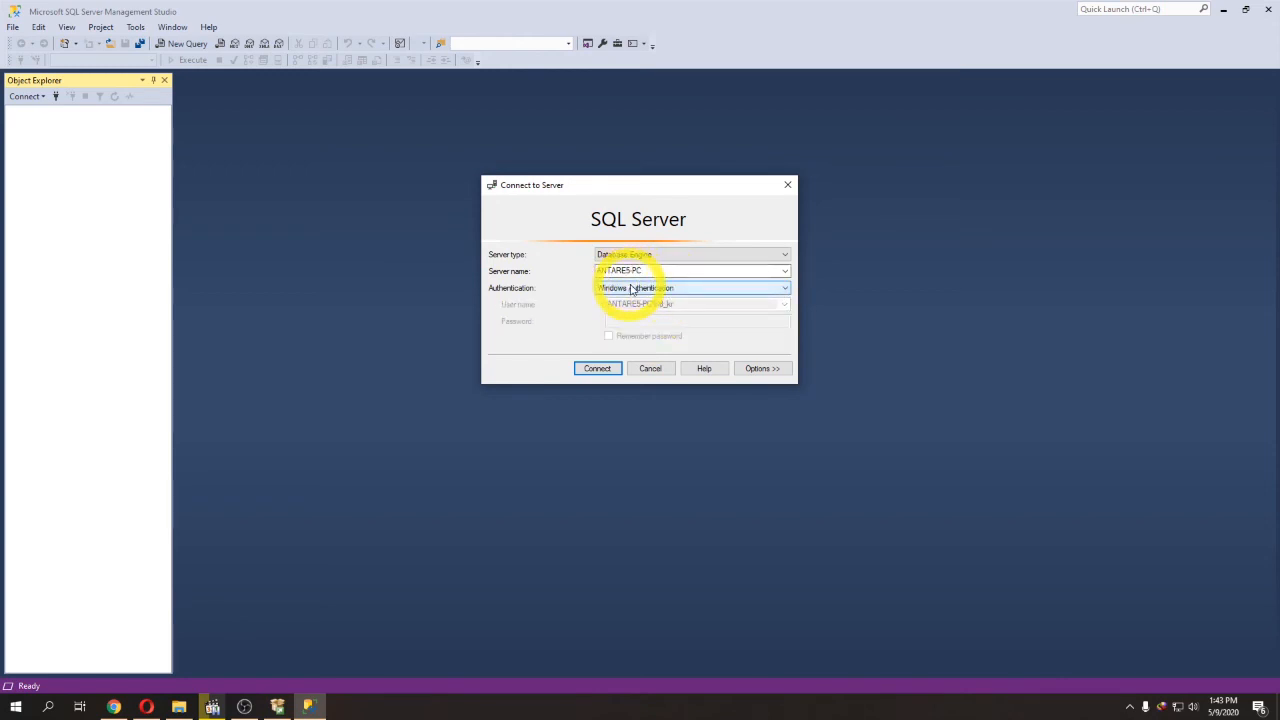
{"action": "left_click", "coordinate": [605, 374]}
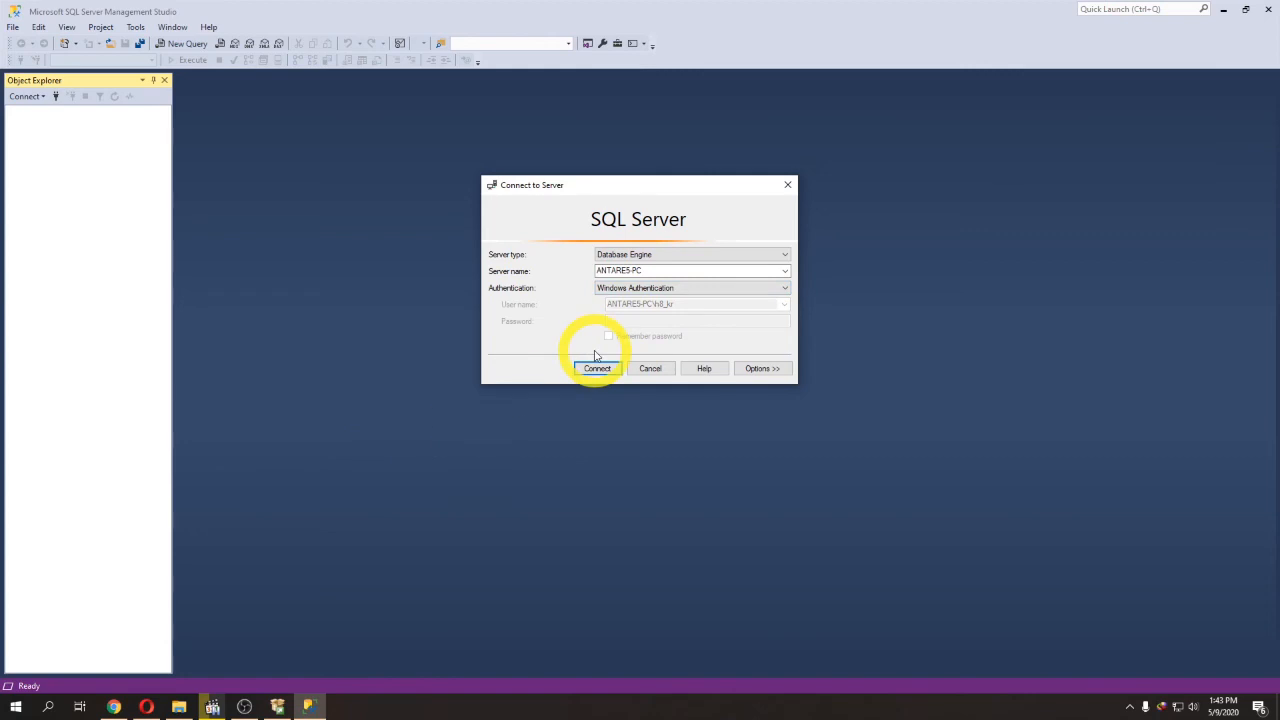
{"action": "left_click", "coordinate": [606, 370]}
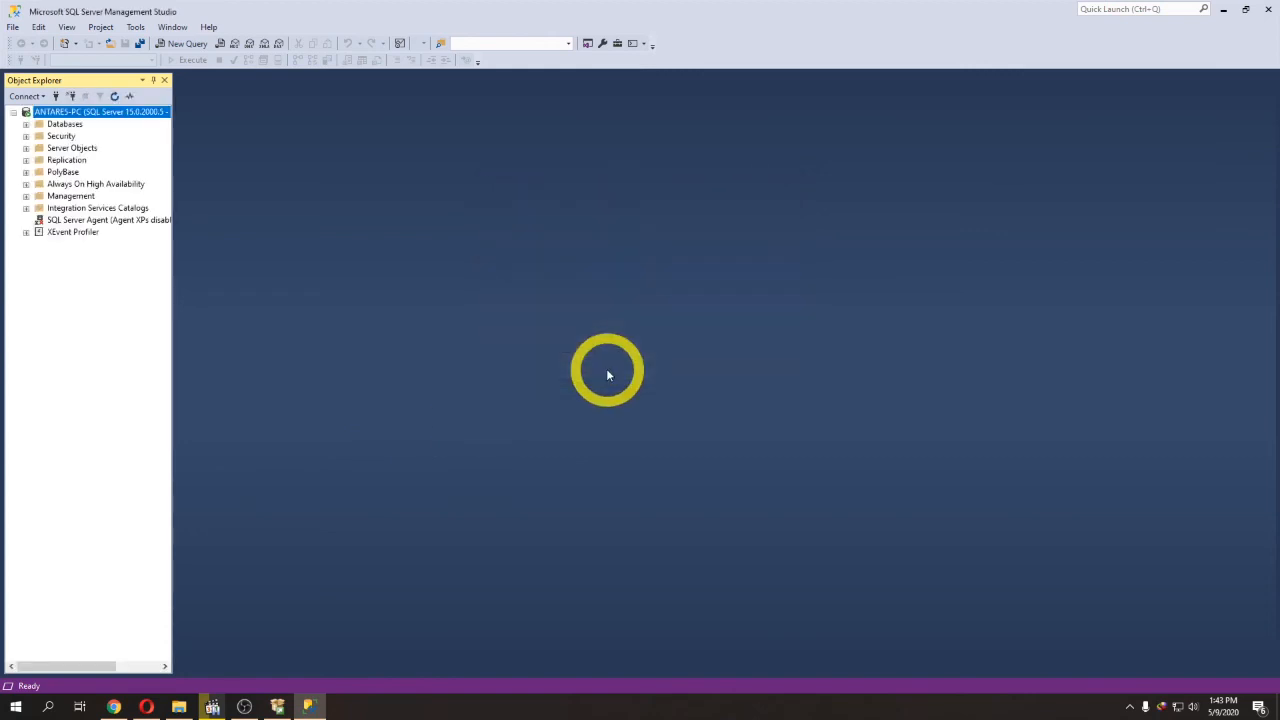
Open Windows Services, locate the SQL Server (MSSQLSERVER) service and check its status and available actions
{"action": "left_click", "coordinate": [15, 706]}
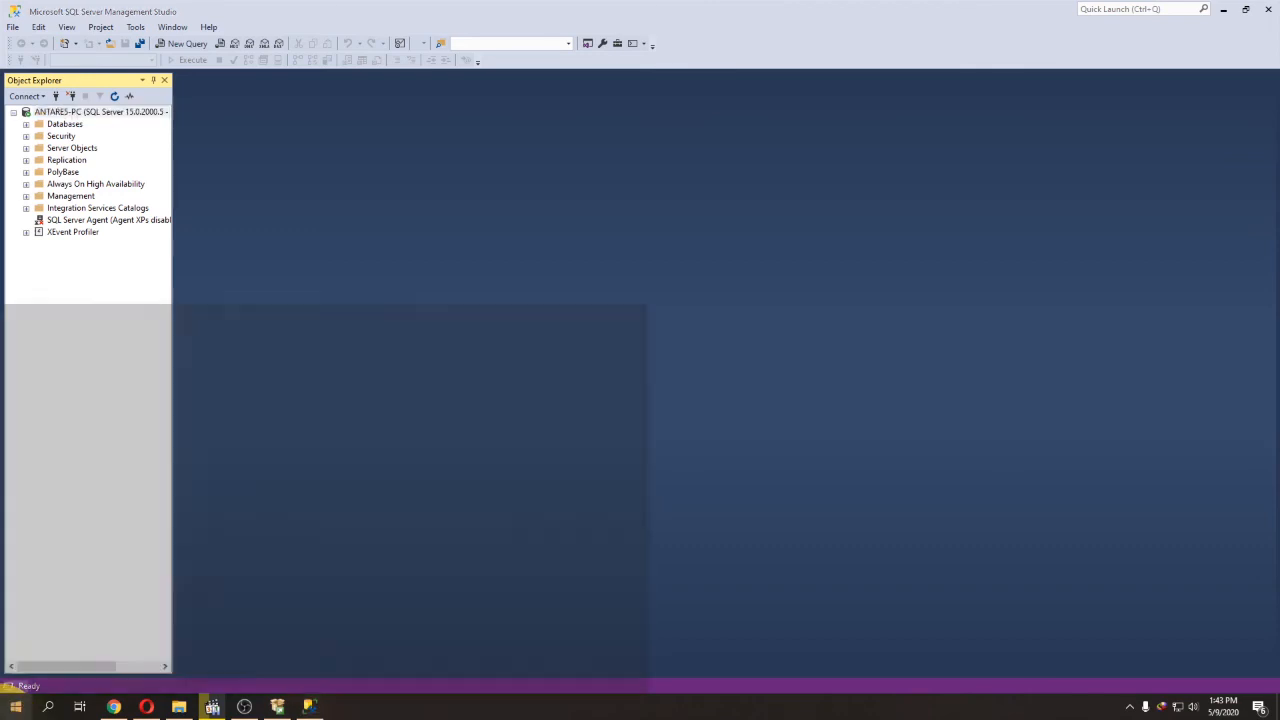
{"action": "type", "text": "servi"}
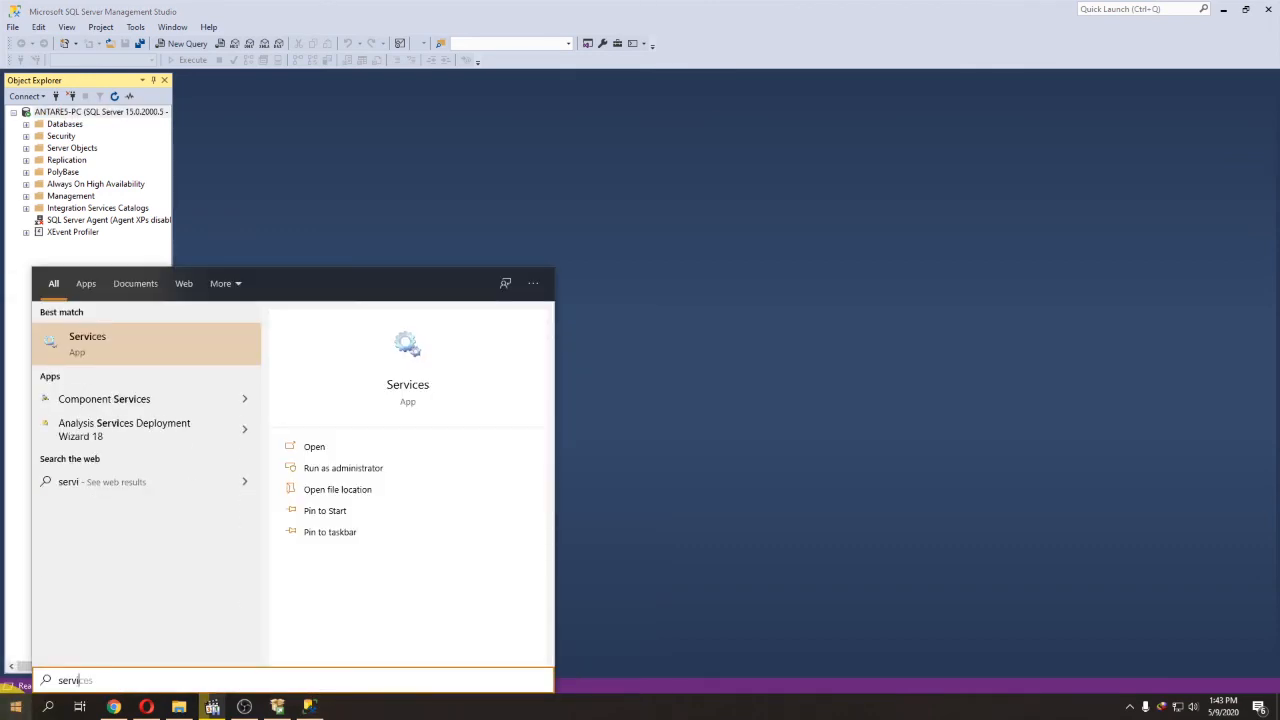
{"action": "left_click", "coordinate": [157, 362]}
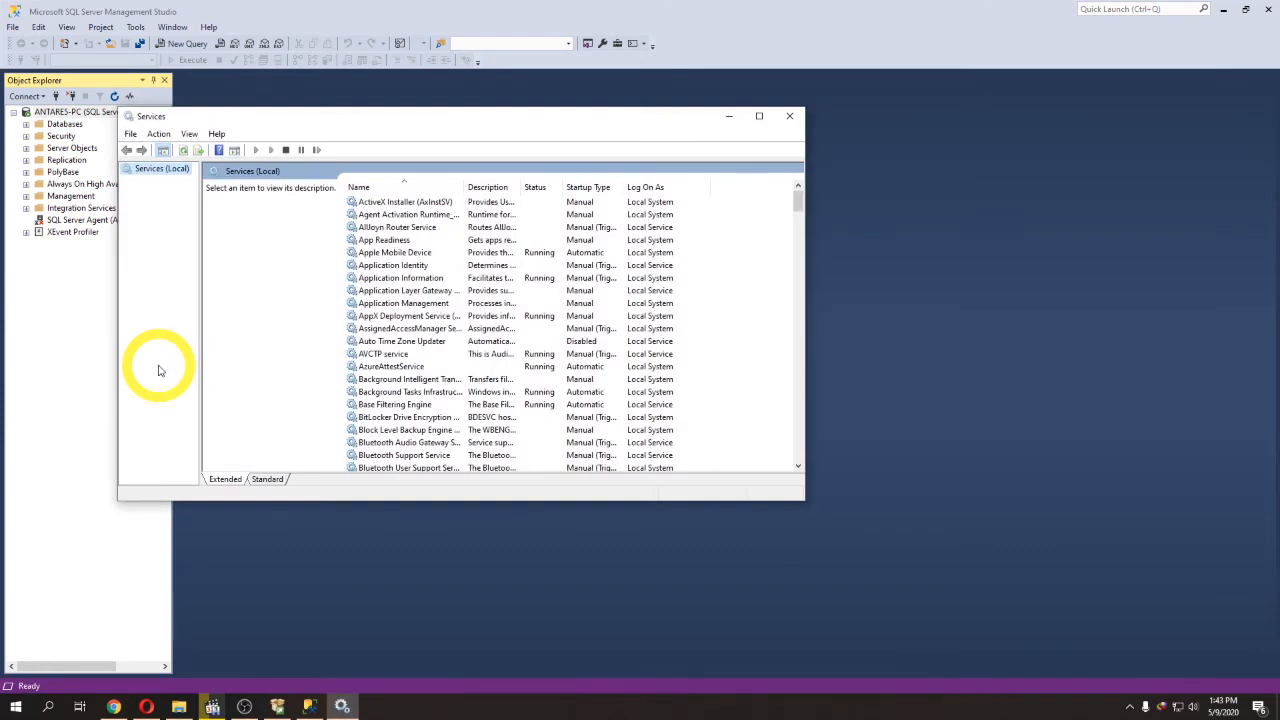
{"action": "scroll", "coordinate": [425, 370], "scroll_direction": "down", "scroll_amount": 8}
{"action": "scroll", "coordinate": [427, 371], "scroll_direction": "down", "scroll_amount": 4}
{"action": "left_click", "coordinate": [415, 373]}
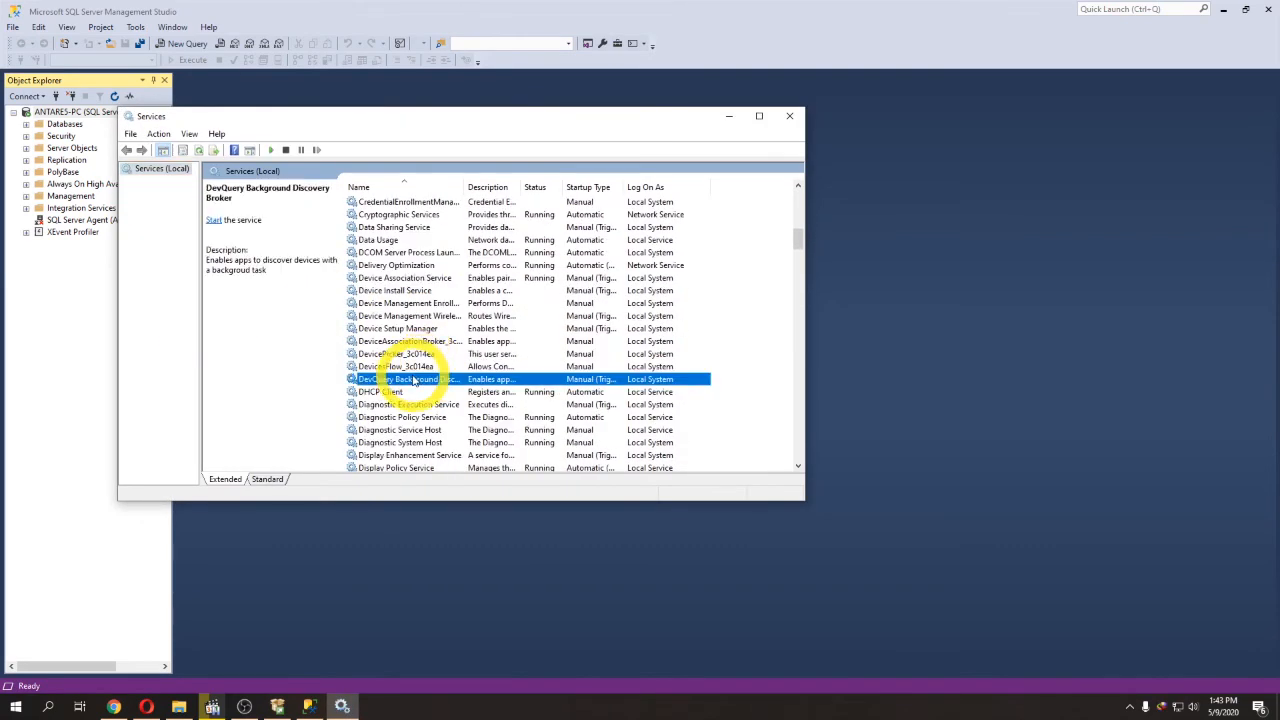
{"action": "type", "text": "sql"}
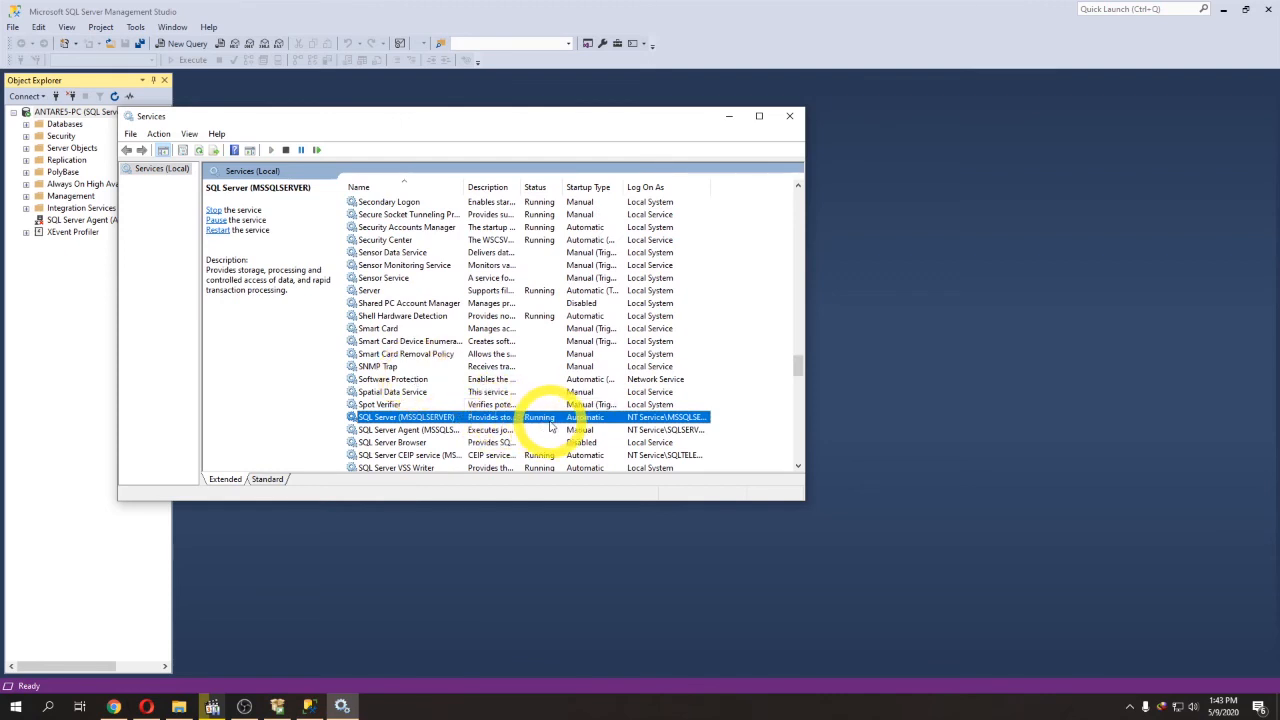
{"action": "right_click", "coordinate": [462, 420]}
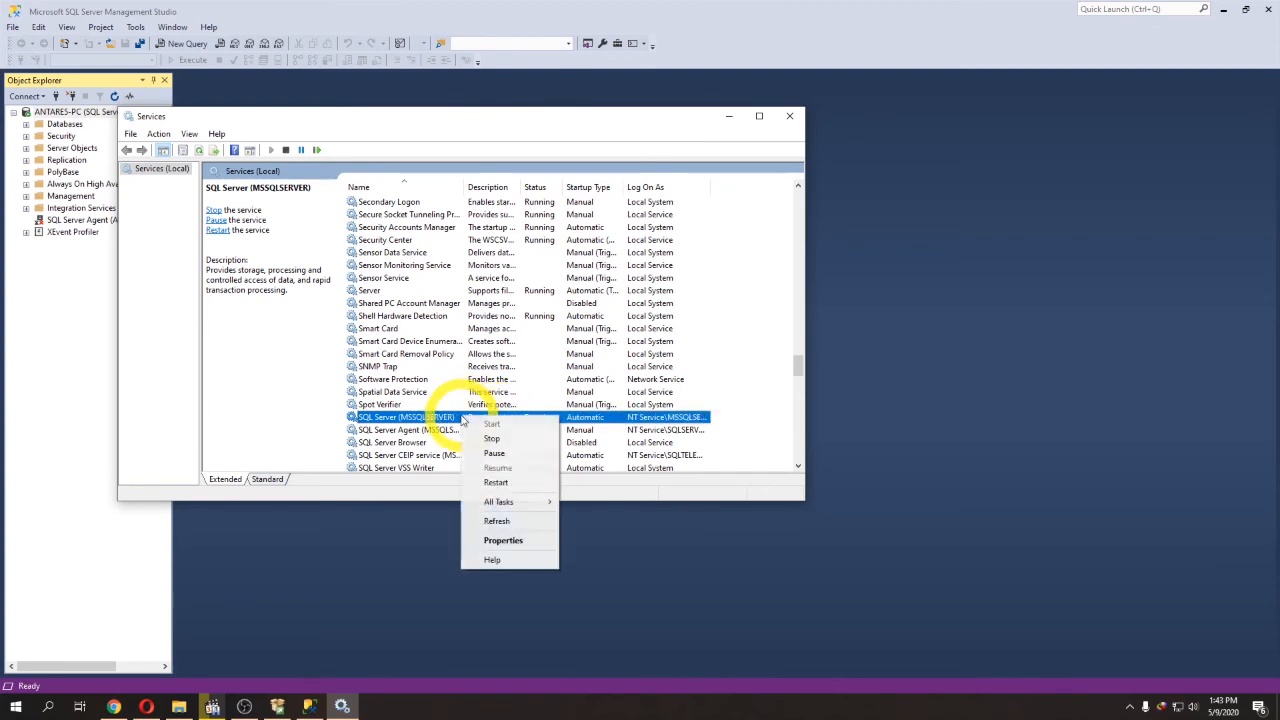
{"action": "left_click", "coordinate": [435, 427]}
{"action": "left_click", "coordinate": [448, 418]}
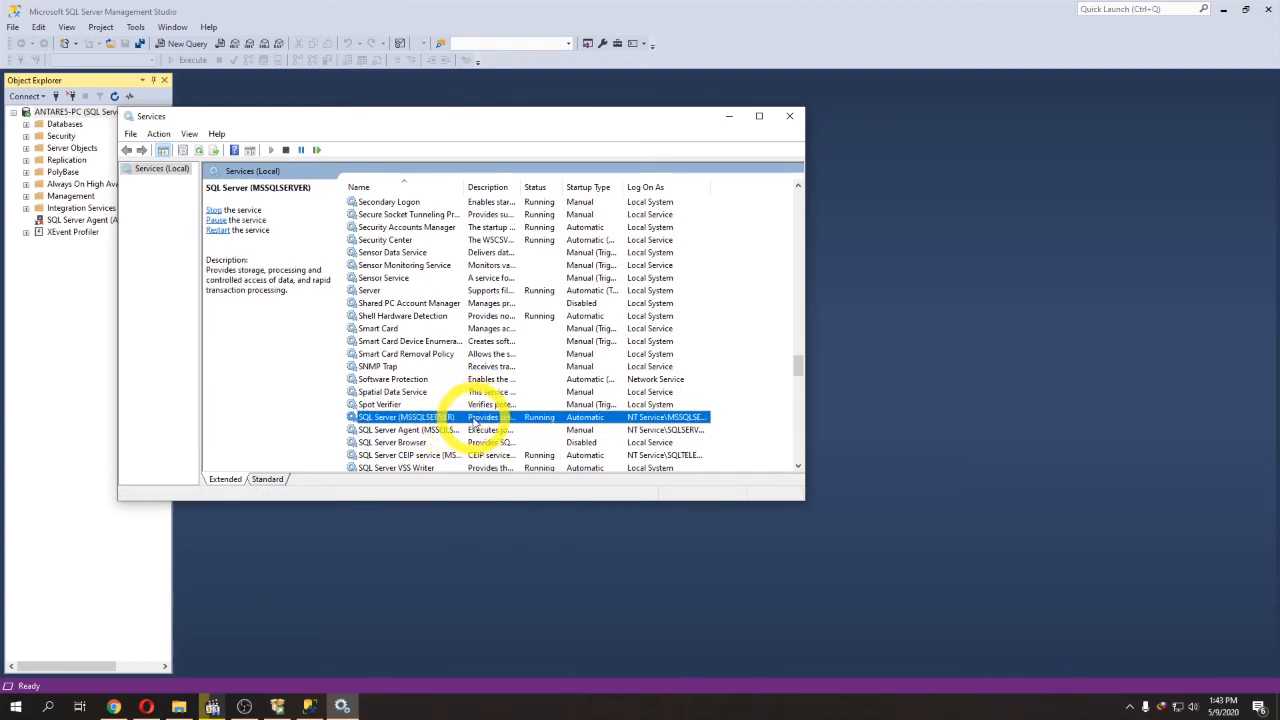
Return to SQL Server Management Studio and disconnect the local server in Object Explorer
{"action": "left_click", "coordinate": [900, 334]}
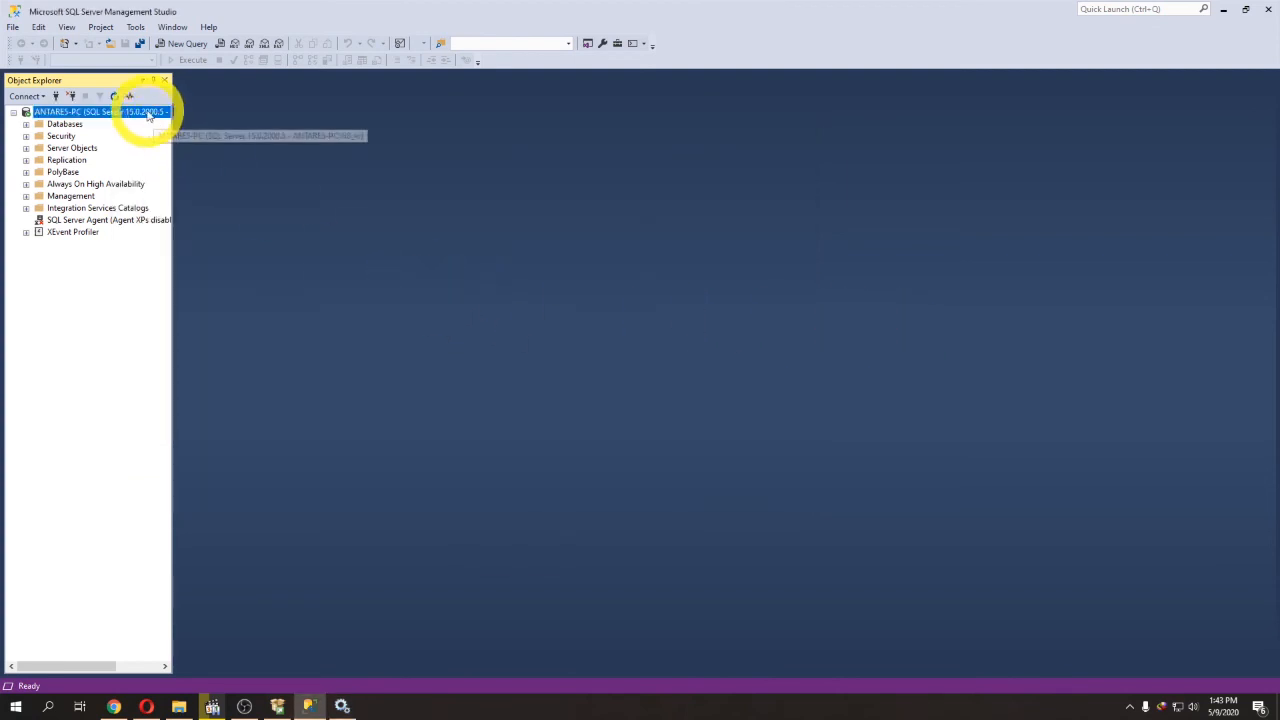
{"action": "right_click", "coordinate": [85, 113]}
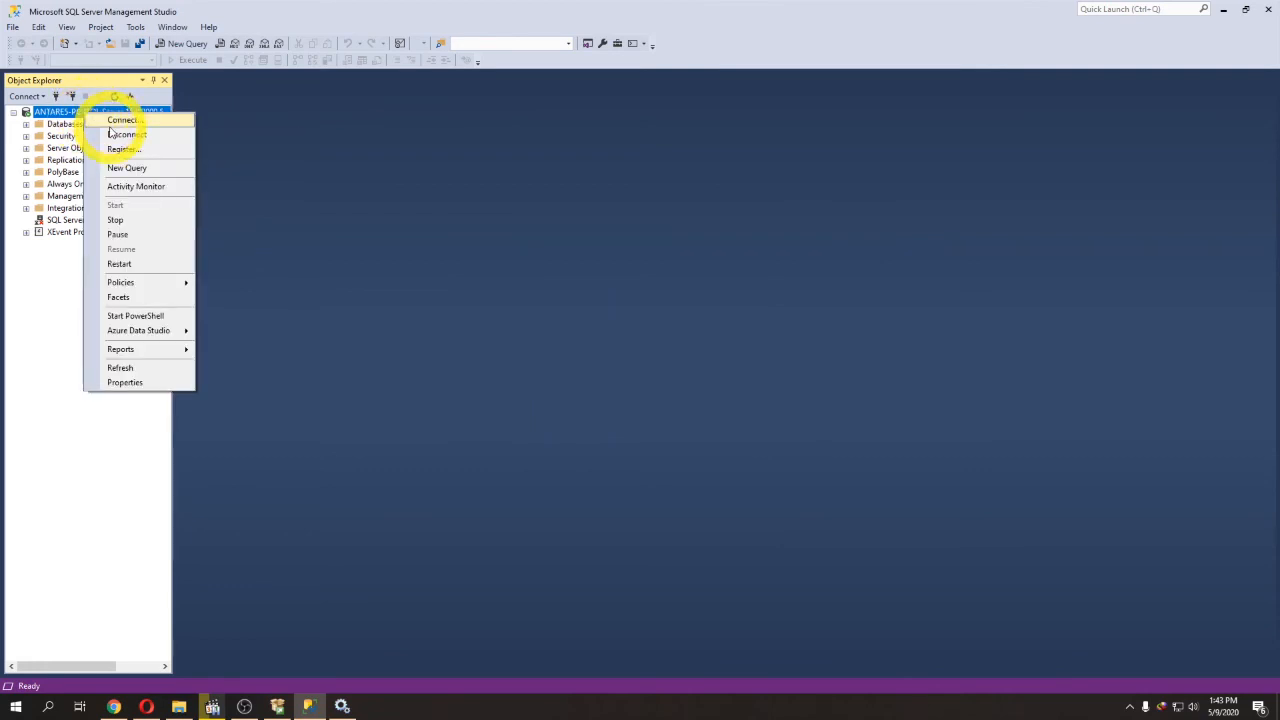
{"action": "left_click", "coordinate": [113, 135]}
Switch to Windows Services and stop the SQL Server (MSSQLSERVER) service
{"action": "left_click", "coordinate": [343, 706]}
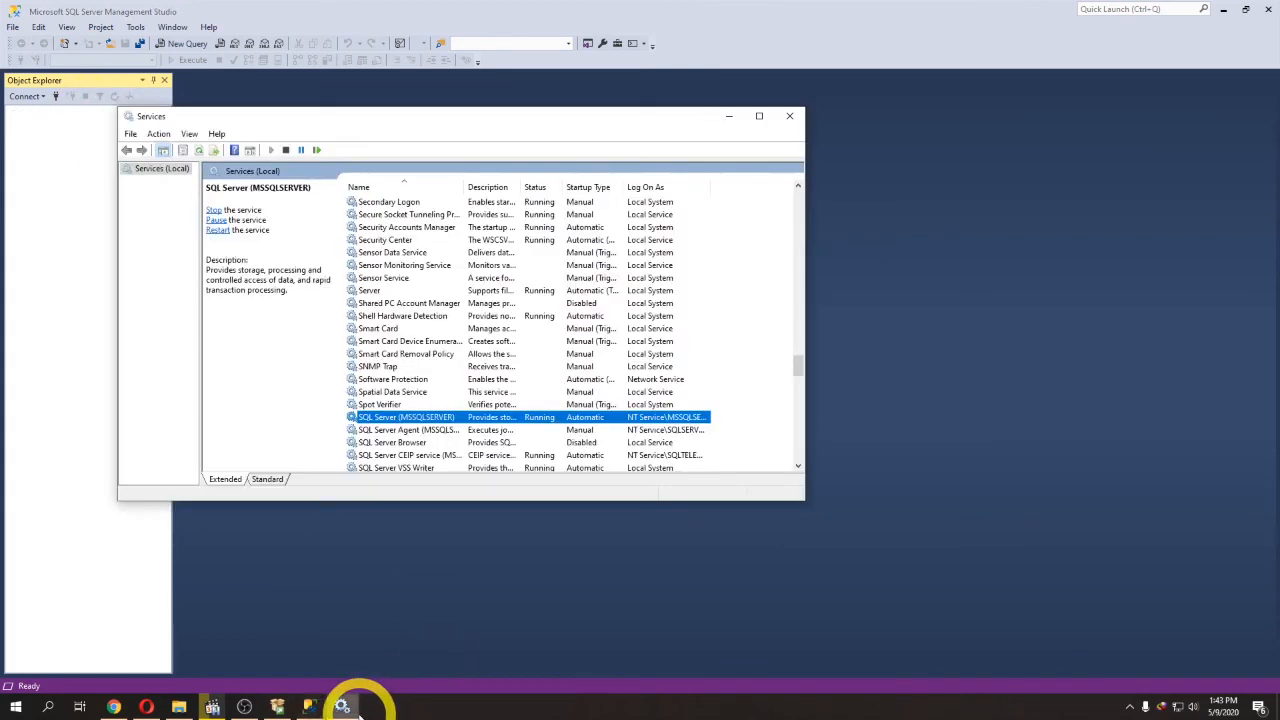
{"action": "right_click", "coordinate": [420, 417]}
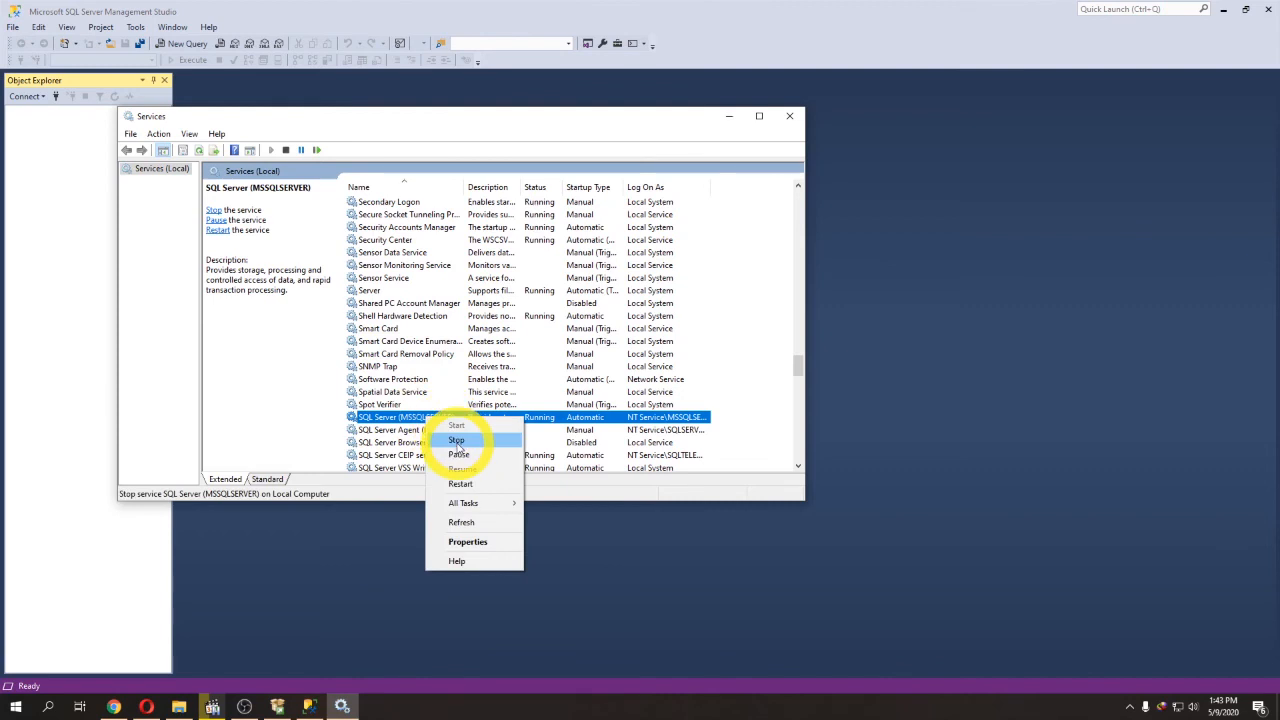
{"action": "left_click", "coordinate": [460, 436]}
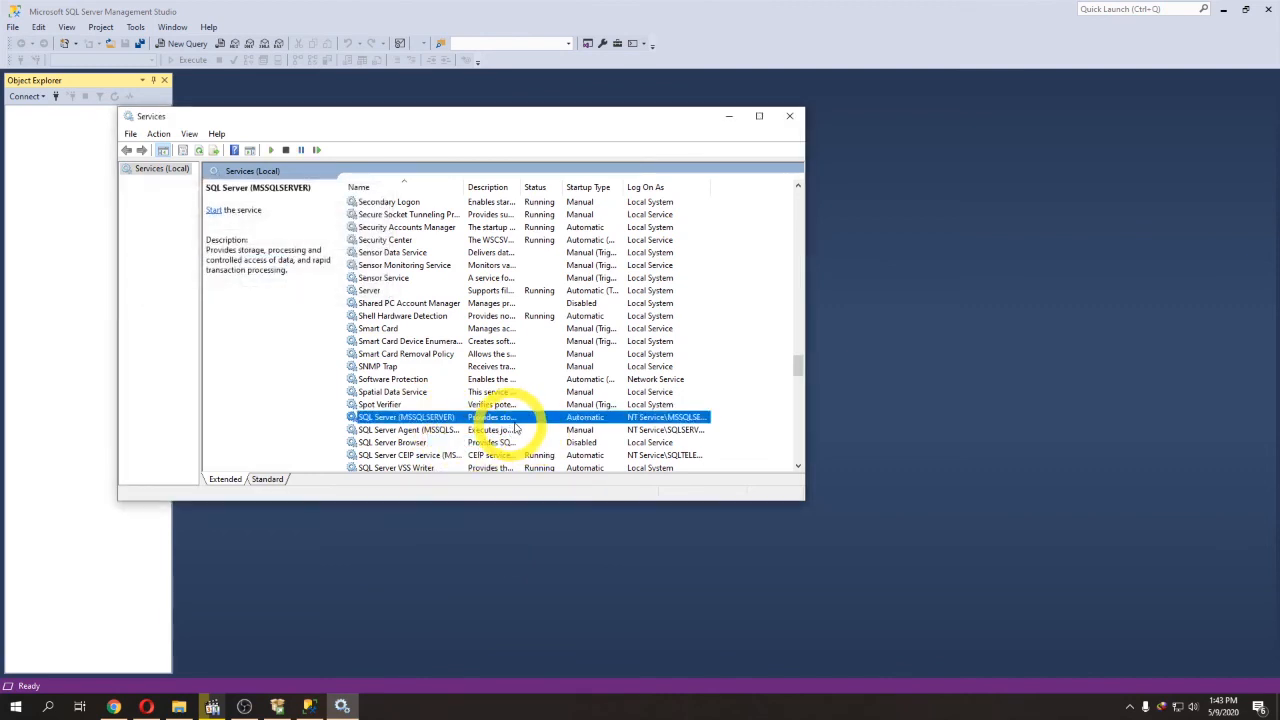
Try to connect to the local Database Engine from Object Explorer in SQL Server Management Studio while the service is stopped
{"action": "left_click", "coordinate": [343, 15]}
{"action": "left_click", "coordinate": [30, 96]}
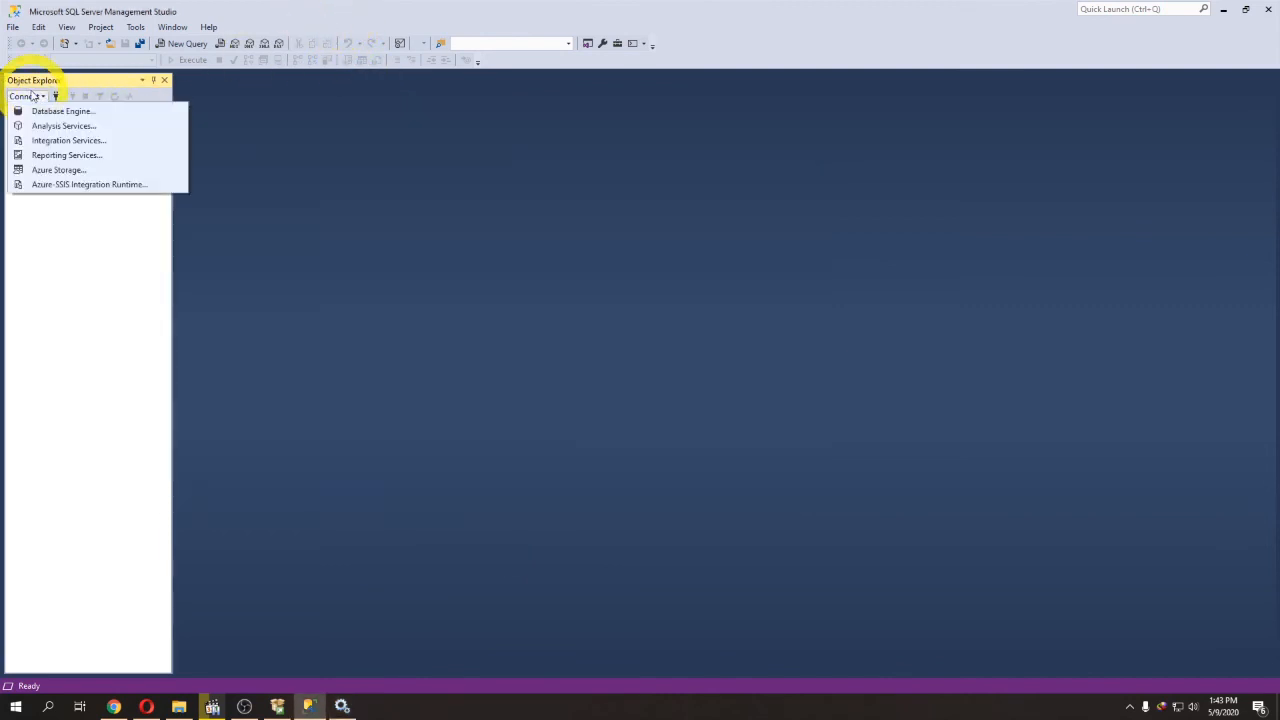
{"action": "left_click", "coordinate": [62, 111]}
{"action": "left_click", "coordinate": [600, 369]}
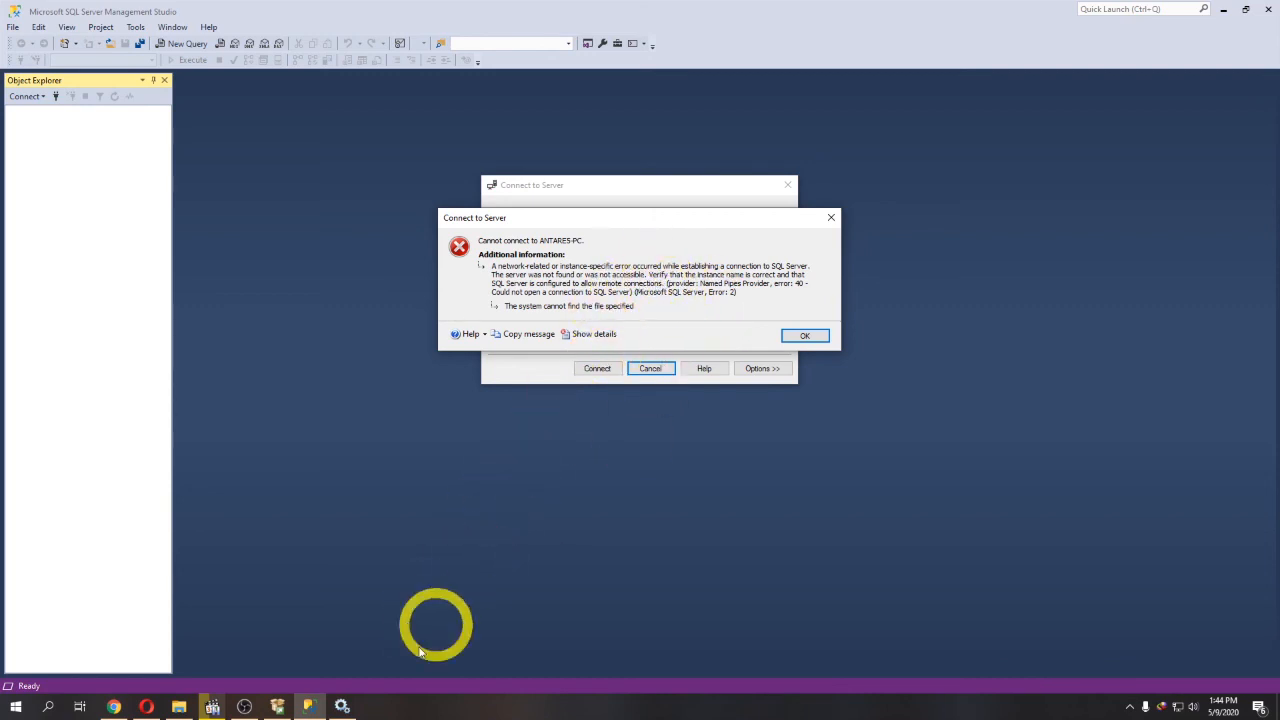
Switch back to Windows Services and start the SQL Server (MSSQLSERVER) service again
{"action": "left_click", "coordinate": [342, 706]}
{"action": "right_click", "coordinate": [432, 420]}
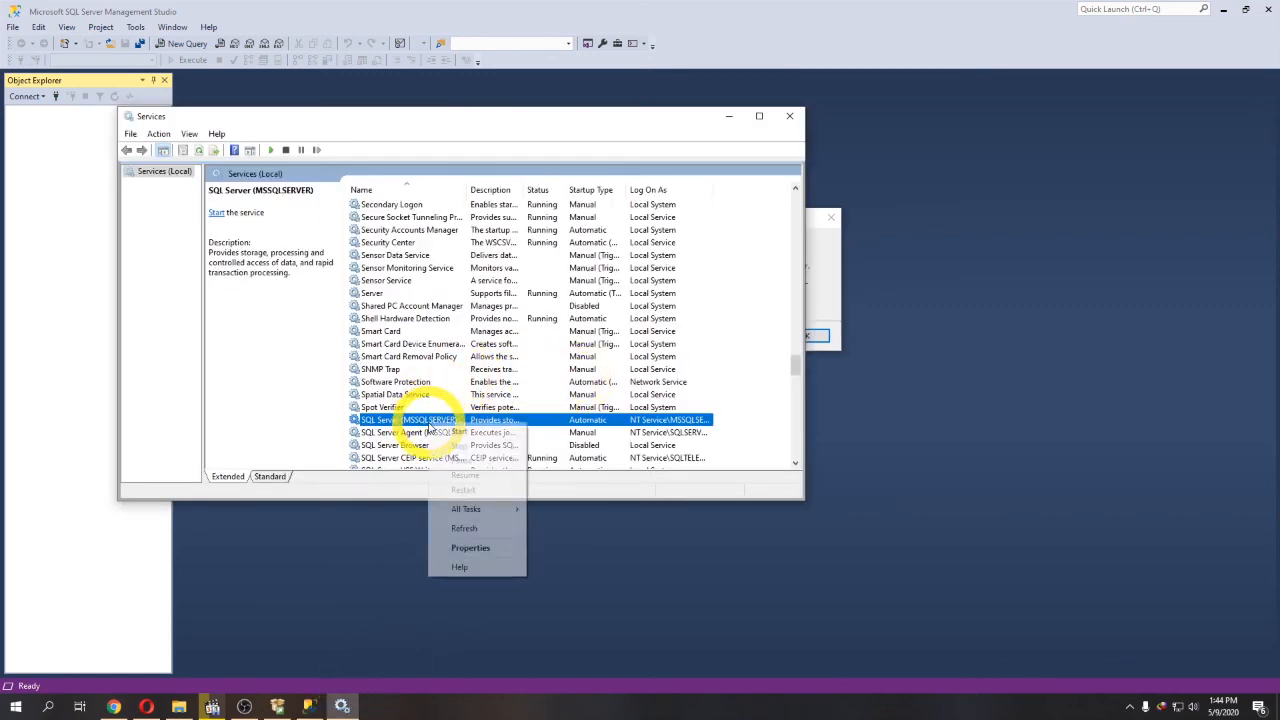
{"action": "left_click", "coordinate": [452, 430]}
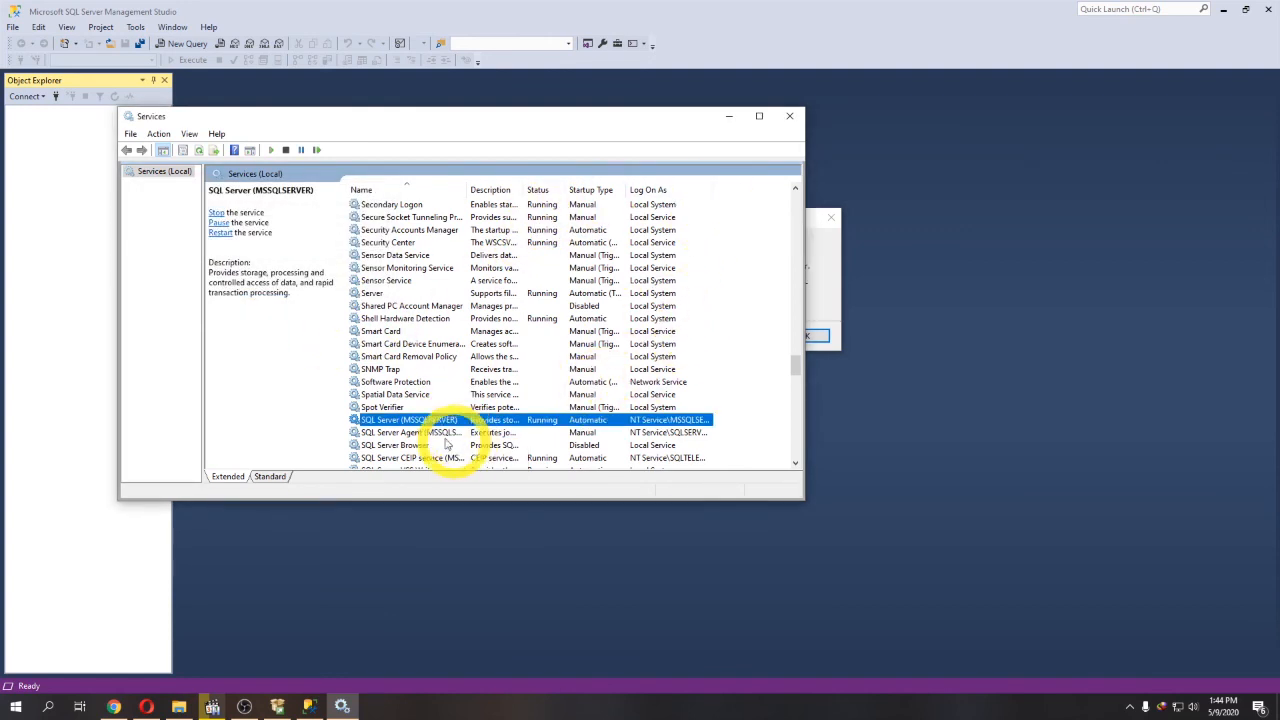
Dismiss the connection error in SQL Server Management Studio, reconnect to the local Database Engine and open a new query window
{"action": "left_click", "coordinate": [829, 229]}
{"action": "left_click", "coordinate": [795, 333]}
{"action": "left_click", "coordinate": [590, 368]}
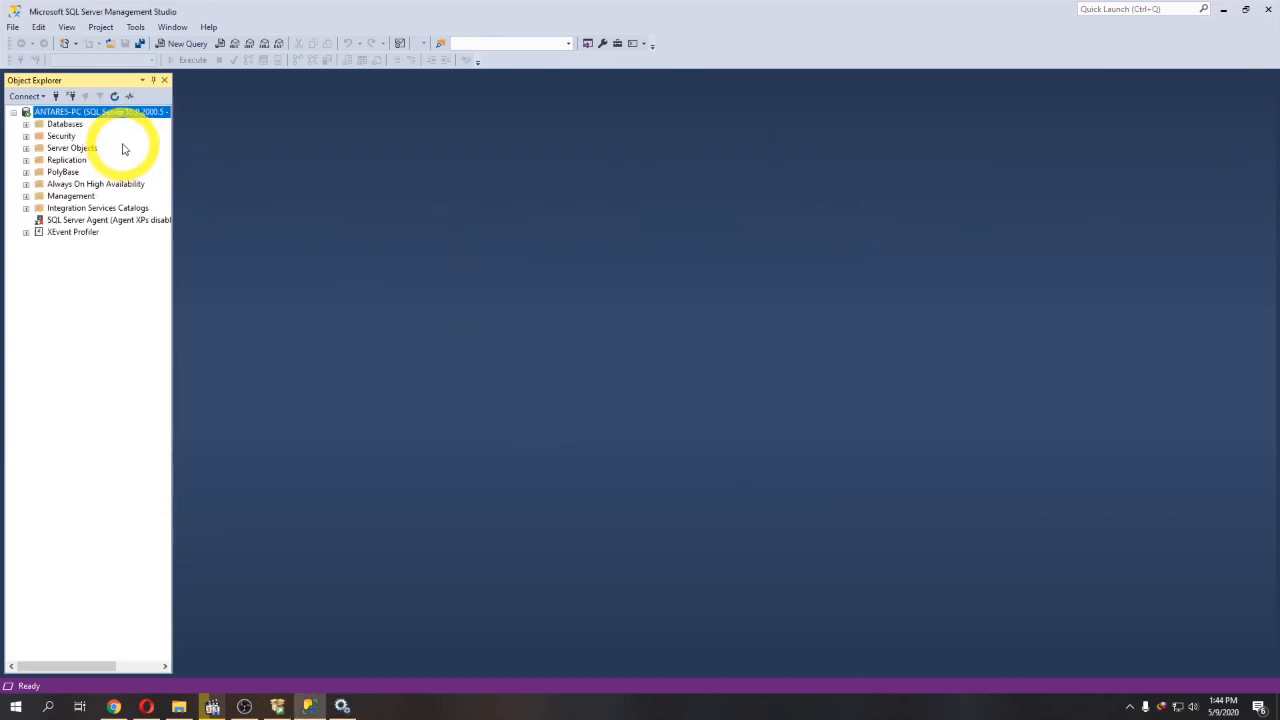
{"action": "left_click", "coordinate": [183, 43]}
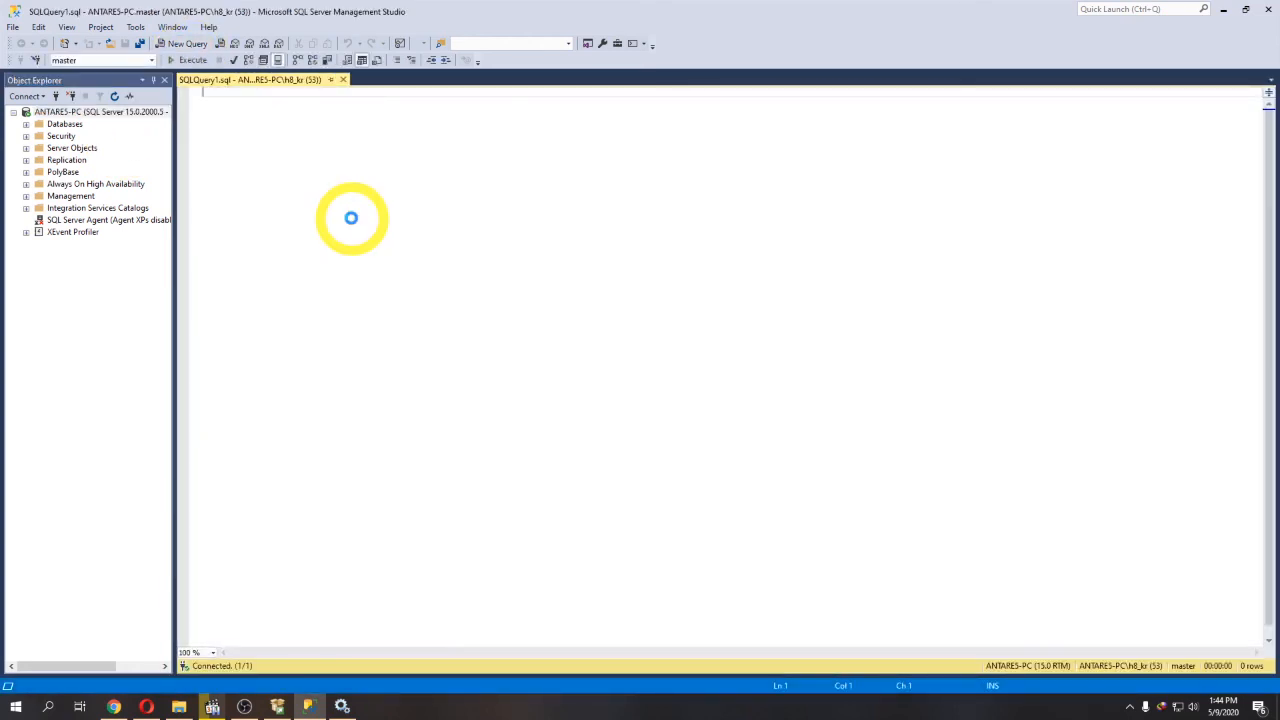